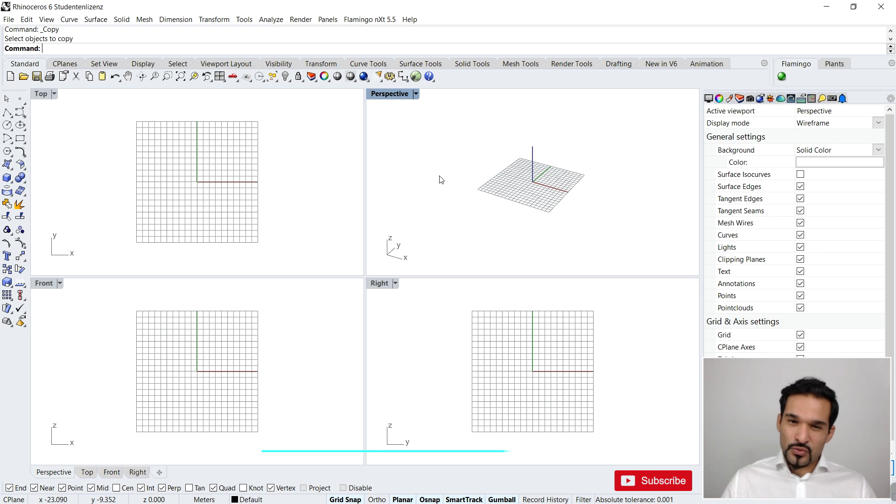
# Step: Open the Aliases page of the Rhino options and look through the list of command aliases
pyautogui.write('Options')
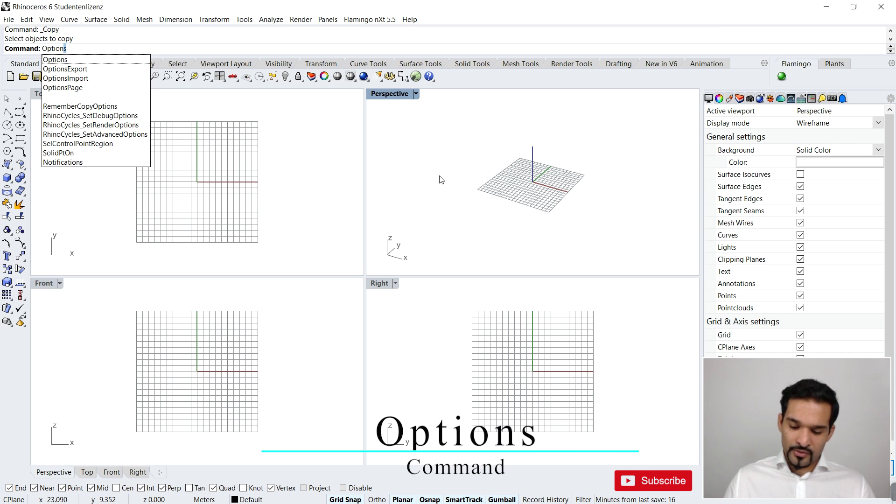
pyautogui.press('Return')
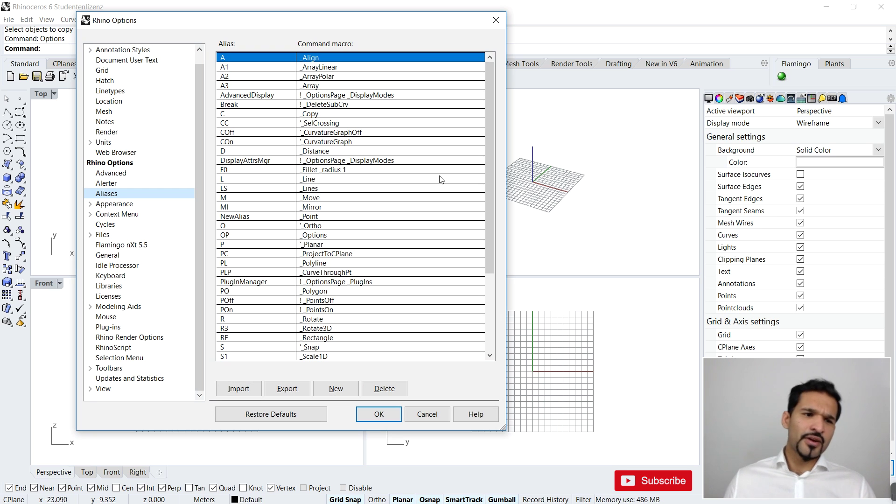
pyautogui.scroll(1, 161, 103)
pyautogui.click(119, 71)
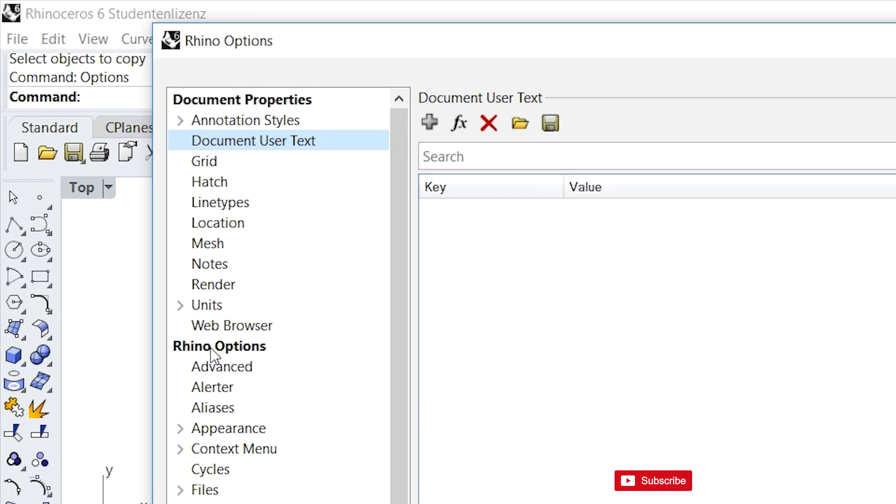
pyautogui.click(213, 410)
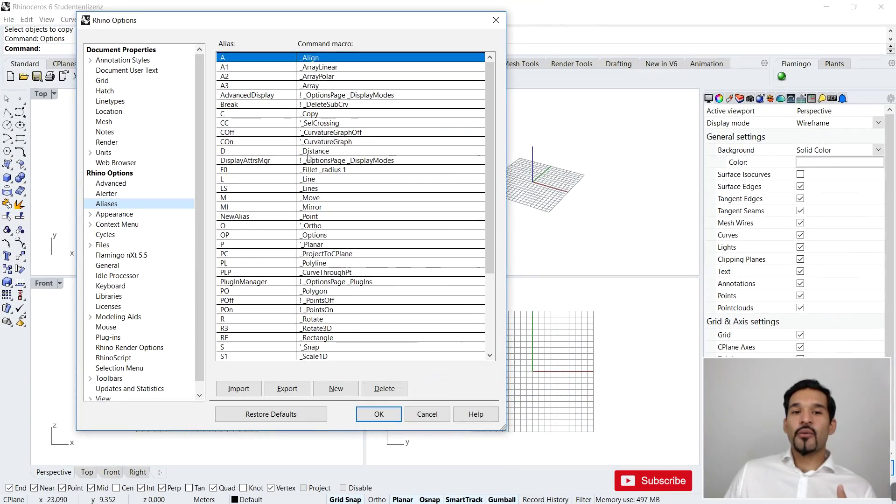
pyautogui.scroll(-4, 356, 183)
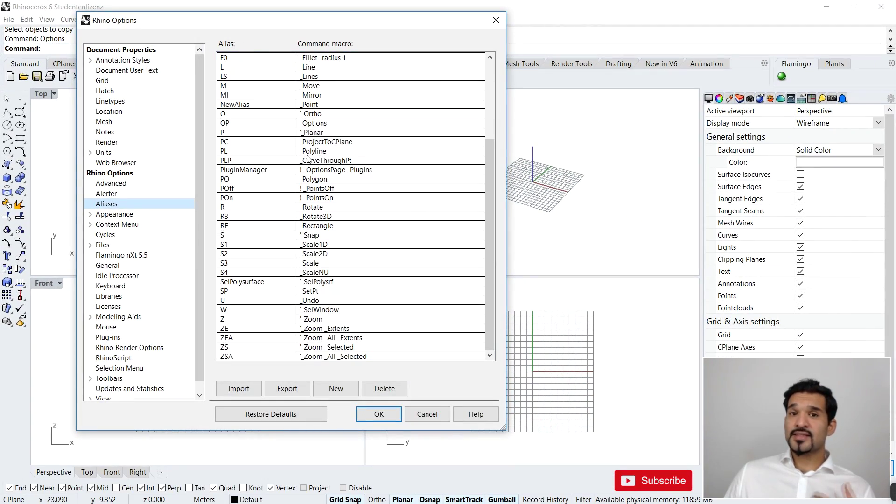
pyautogui.scroll(4, 308, 159)
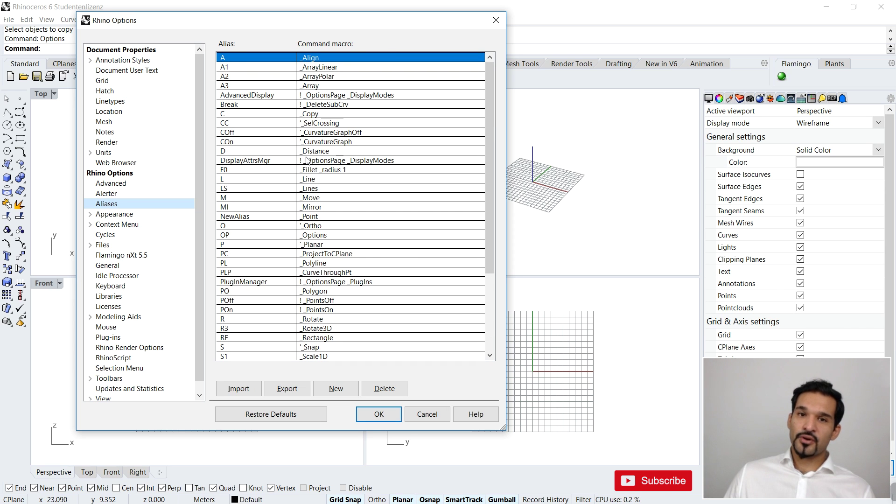
# Step: Restore the command aliases to their defaults and accept the Rhino options
pyautogui.click(290, 415)
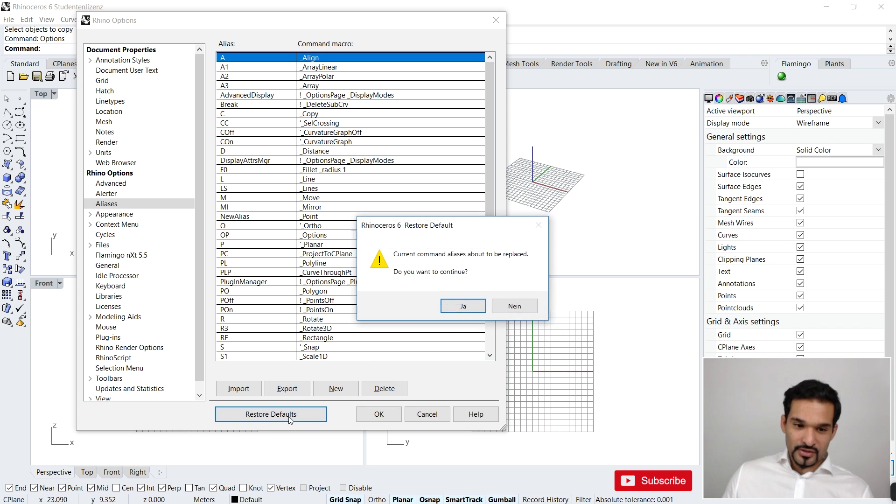
pyautogui.click(470, 310)
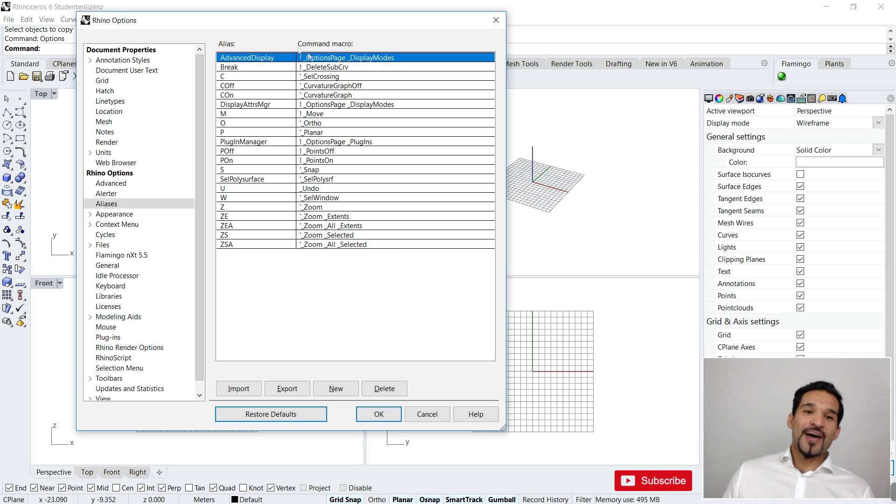
pyautogui.moveTo(295, 20); pyautogui.dragTo(371, 26)
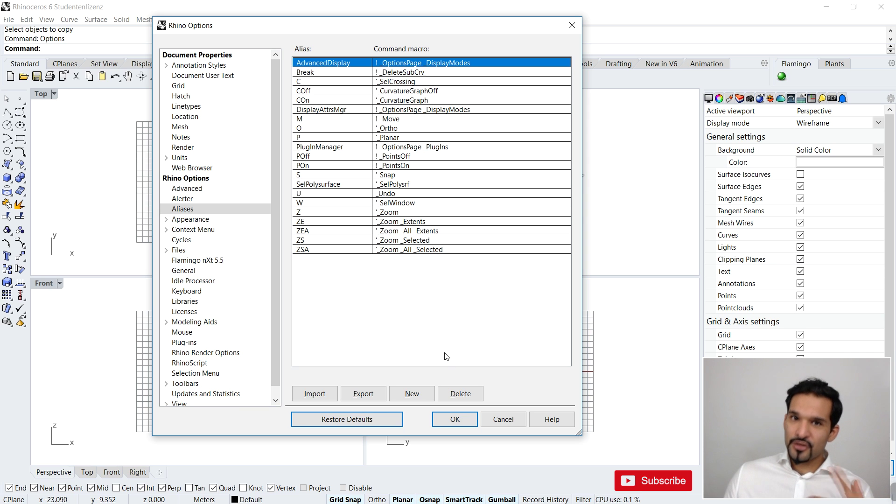
pyautogui.click(455, 420)
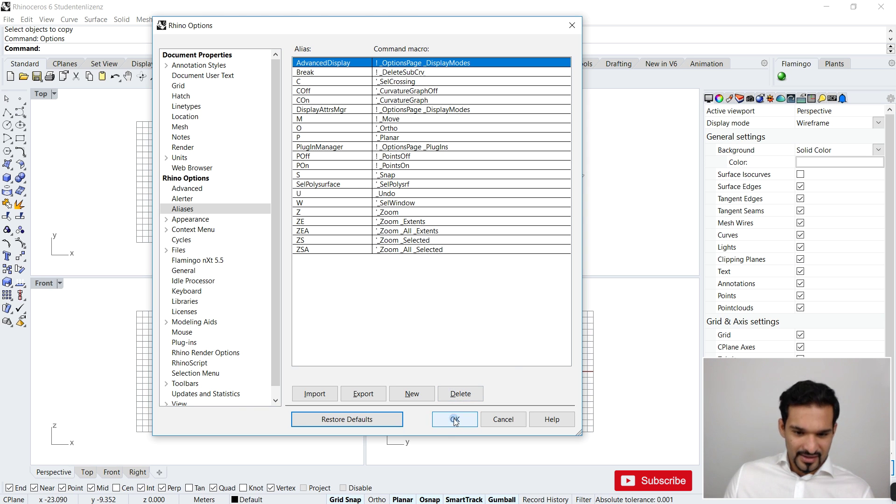
# Step: Maximise the Perspective viewport and create a box at the origin with length, width and height of 1 m
pyautogui.doubleClick(397, 94)
pyautogui.moveTo(376, 261); pyautogui.dragTo(404, 297, button='right')
pyautogui.write('box')
pyautogui.press('Return')
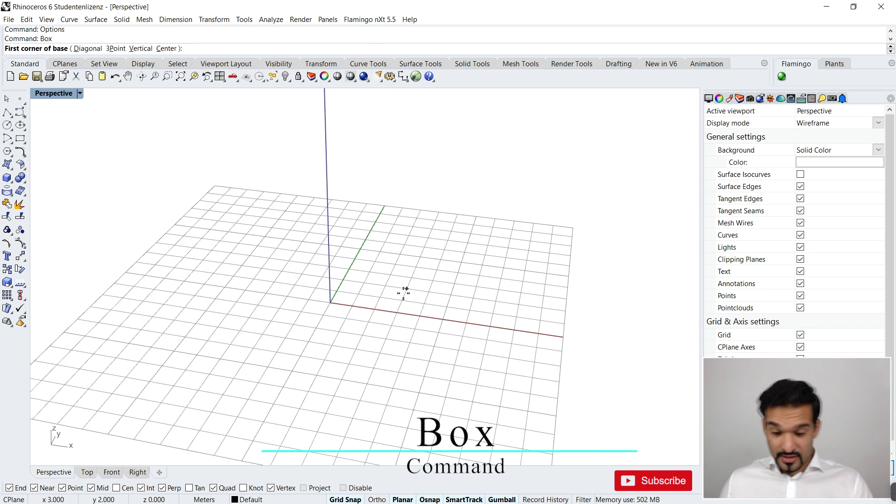
pyautogui.write('0')
pyautogui.press('Return')
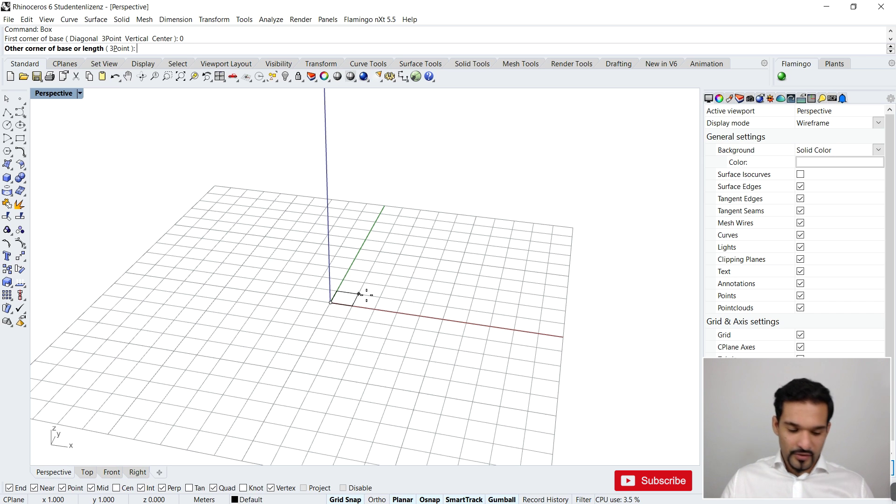
pyautogui.write('1')
pyautogui.press('Return')
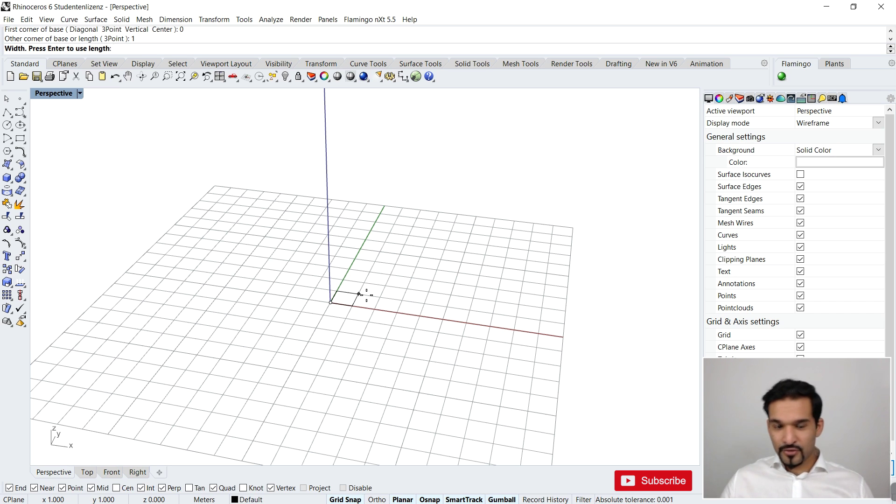
pyautogui.write('1')
pyautogui.press('Return')
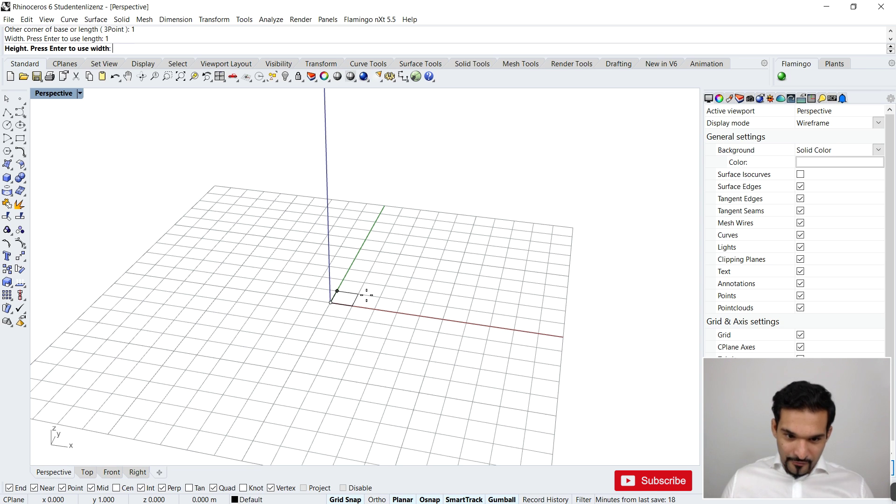
pyautogui.write('1')
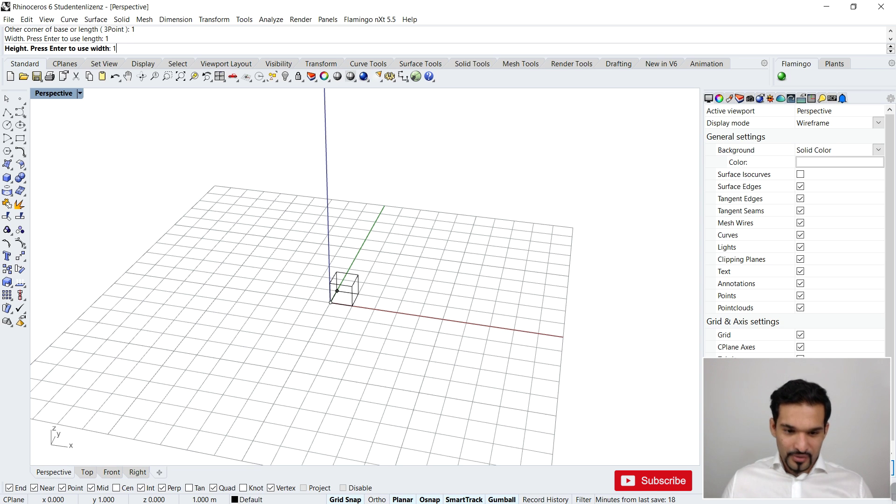
pyautogui.press('Return')
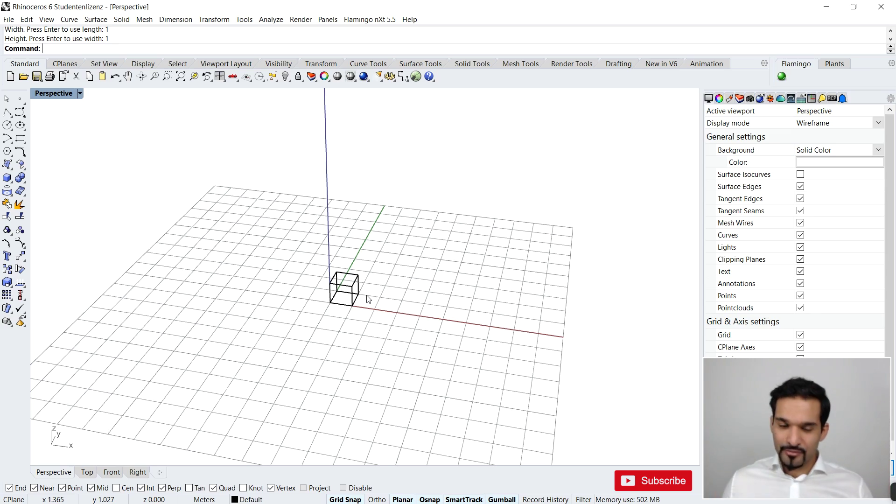
# Step: Set the Perspective viewport to Shaded display mode and turn off the Gumball
pyautogui.scroll(5, 305, 267)
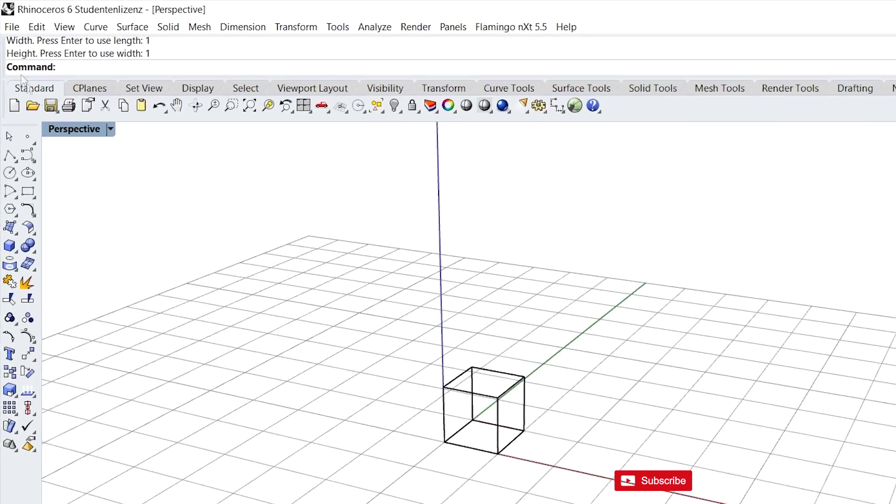
pyautogui.click(108, 127)
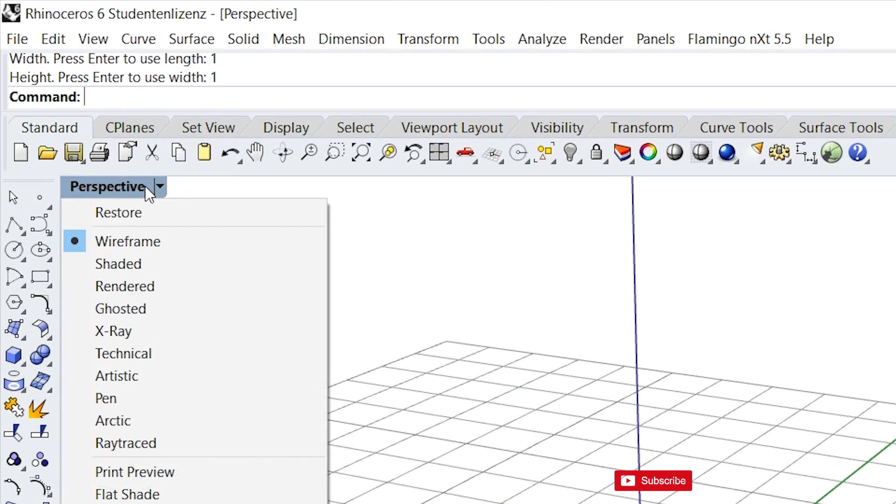
pyautogui.click(119, 263)
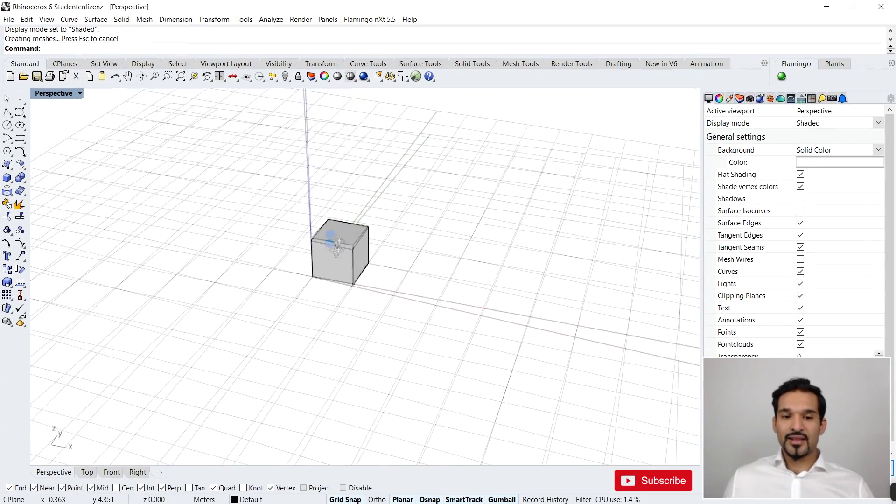
pyautogui.scroll(5, 354, 284)
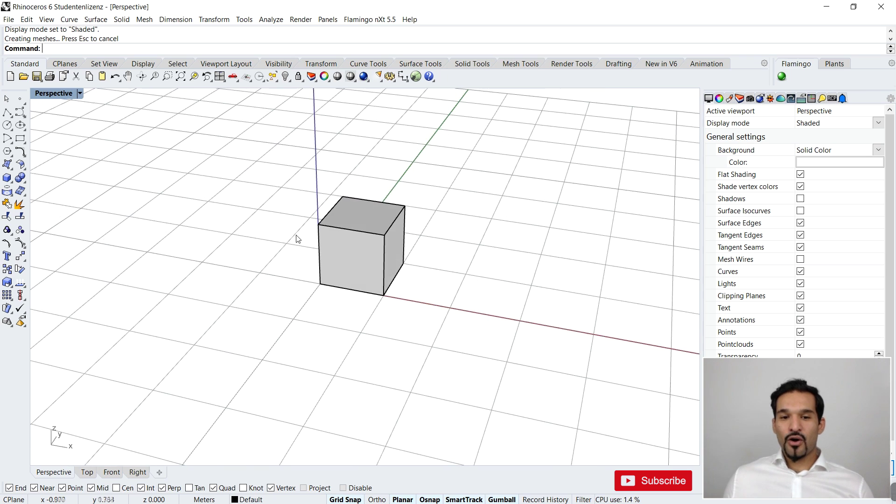
pyautogui.scroll(-3, 308, 192)
pyautogui.scroll(2, 310, 191)
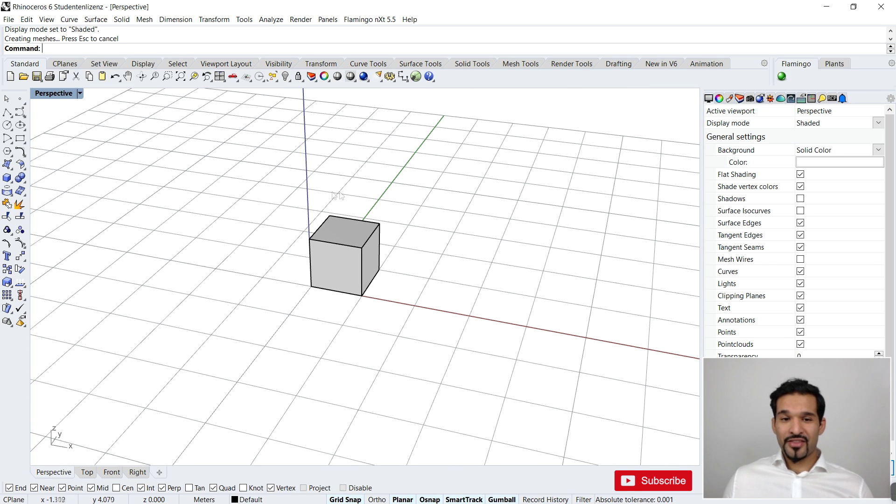
pyautogui.click(499, 500)
pyautogui.moveTo(386, 279); pyautogui.dragTo(393, 285, button='right')
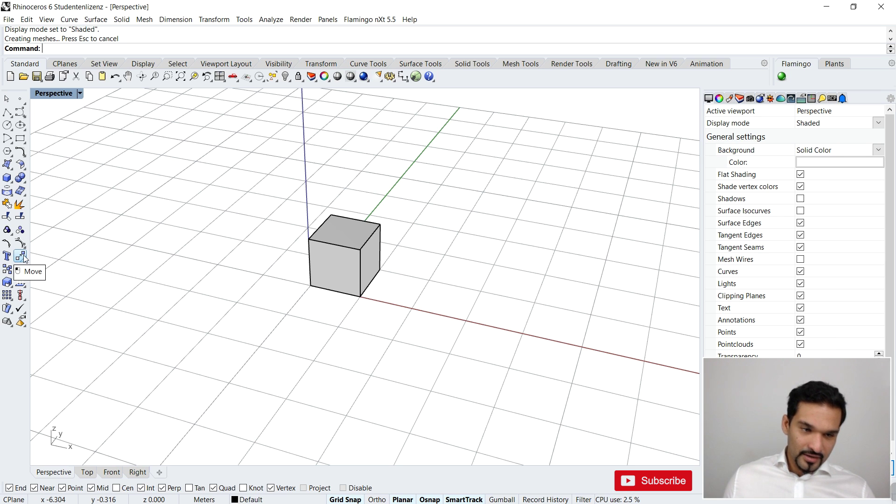
# Step: Try to move the box from its corner at the origin using the full Move command name
pyautogui.write('Move')
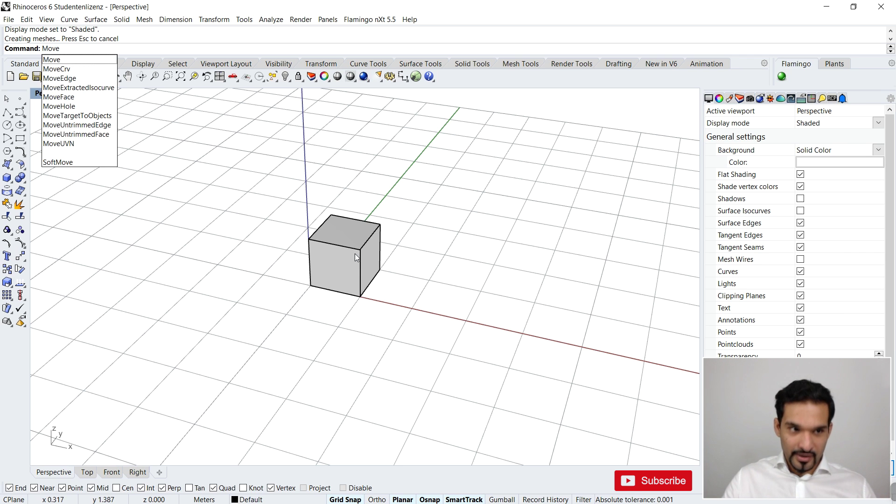
pyautogui.press('Return')
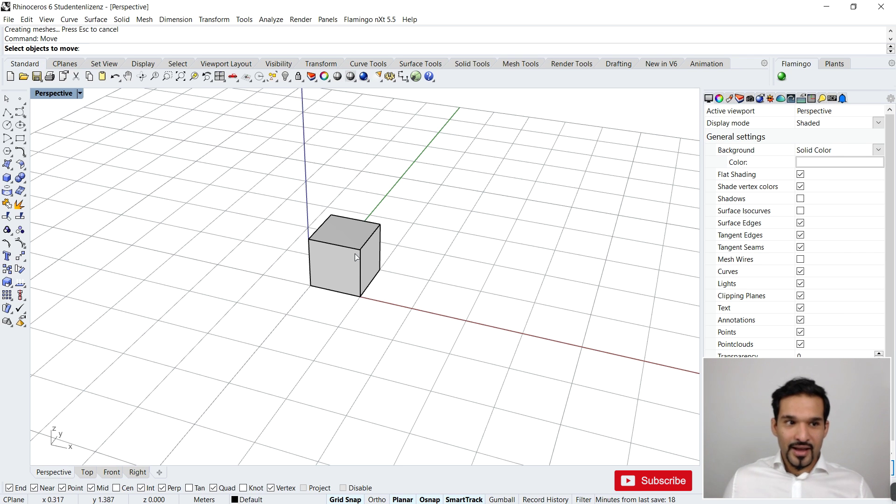
pyautogui.click(356, 257)
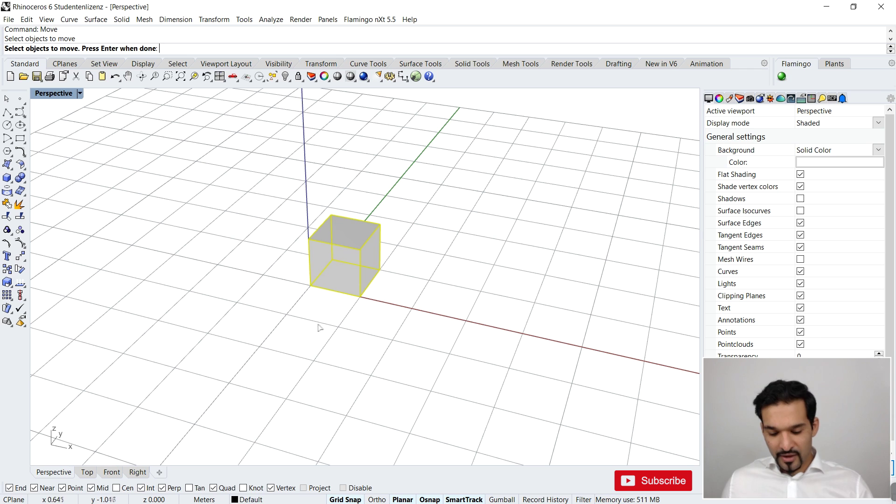
pyautogui.press('Escape')
pyautogui.click(309, 282)
pyautogui.press('Return')
pyautogui.click(310, 286)
pyautogui.press('Escape')
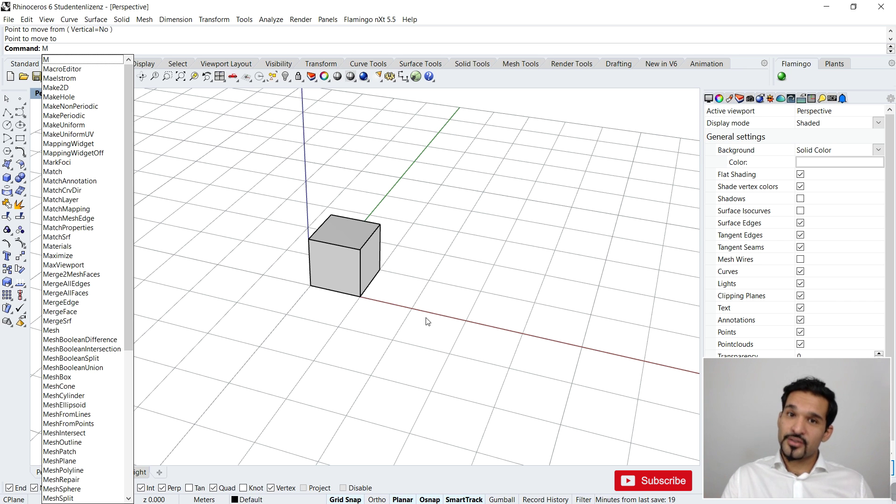
# Step: Try starting a move of the box with the alias M, and cancel the command
pyautogui.press('Return')
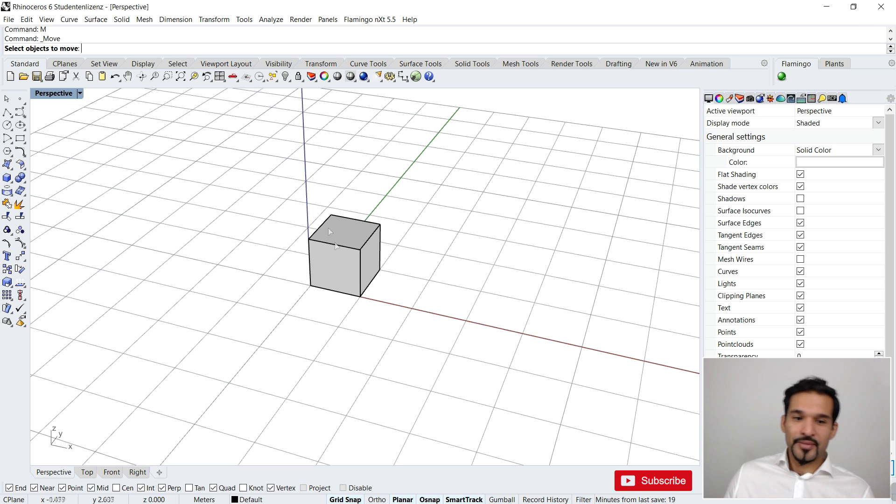
pyautogui.click(337, 257)
pyautogui.press('Escape')
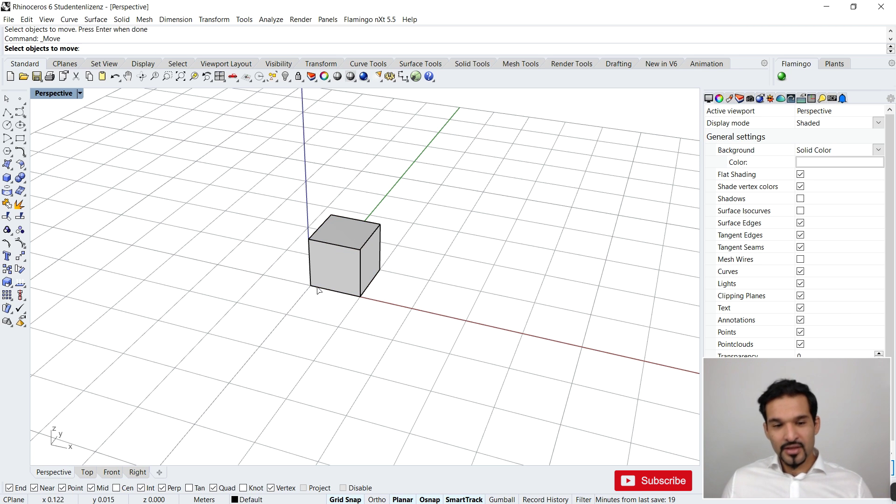
pyautogui.press('Escape')
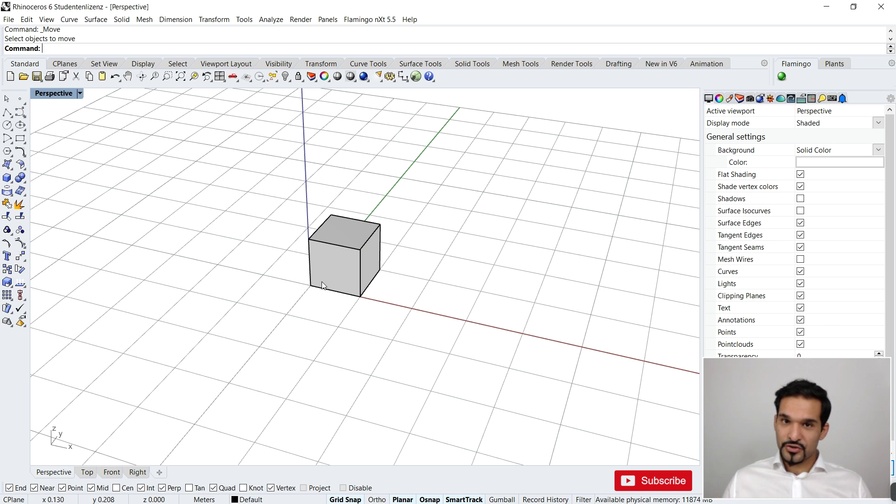
# Step: Reassign the alias C to the macro '_Copy in the Rhino options and apply the change
pyautogui.write('Optio')
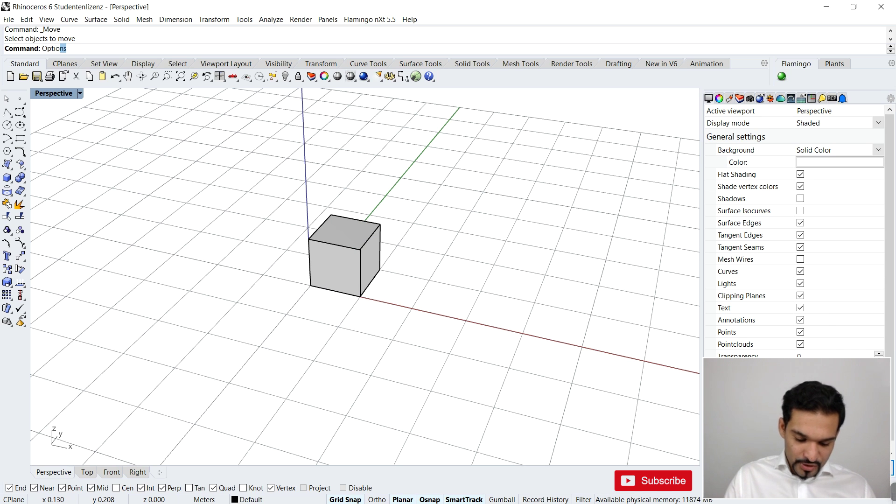
pyautogui.write('ns')
pyautogui.press('Return')
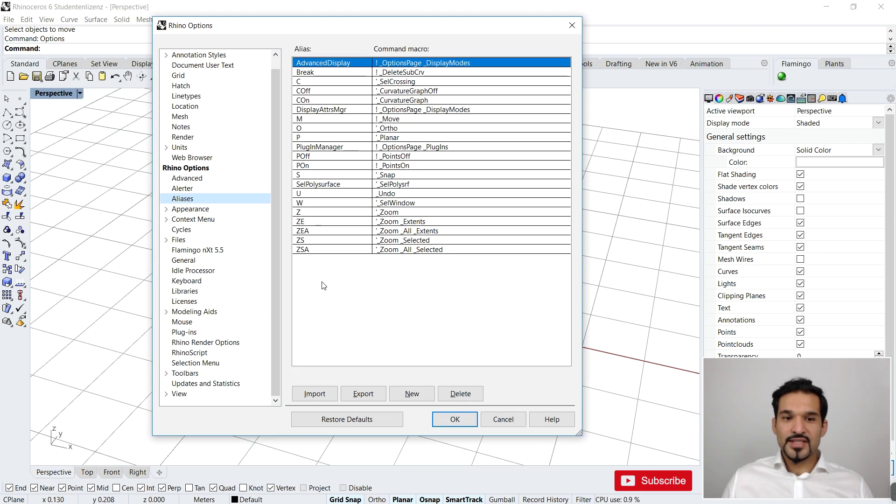
pyautogui.moveTo(348, 25); pyautogui.dragTo(416, 30)
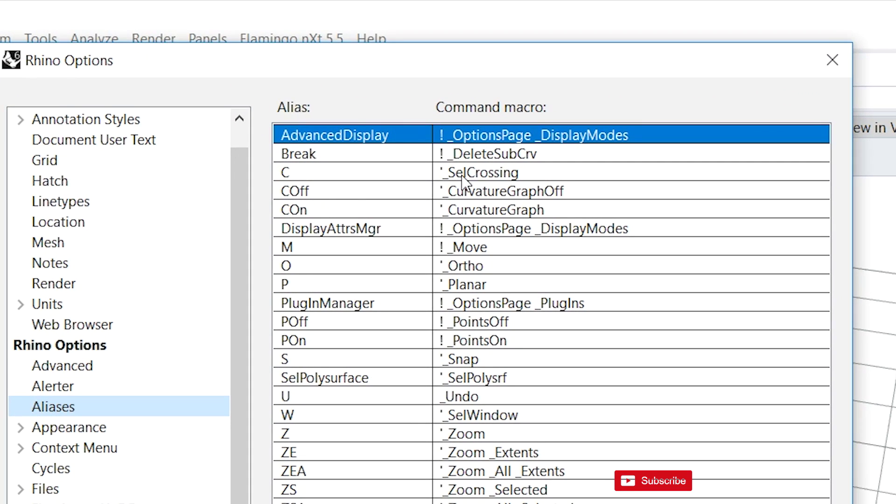
pyautogui.click(462, 174)
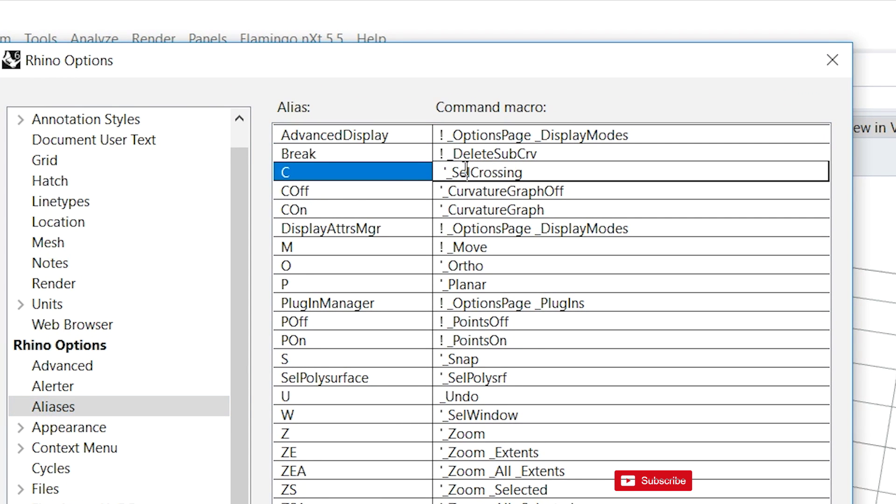
pyautogui.click(286, 181)
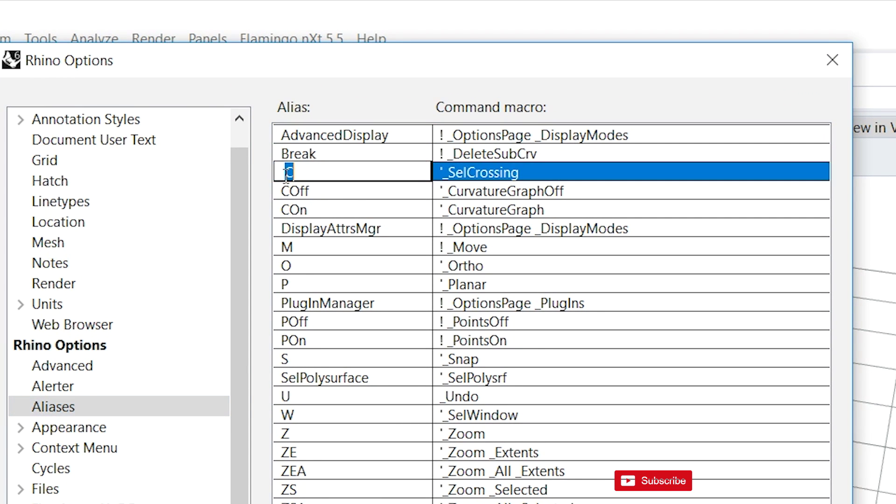
pyautogui.click(449, 172)
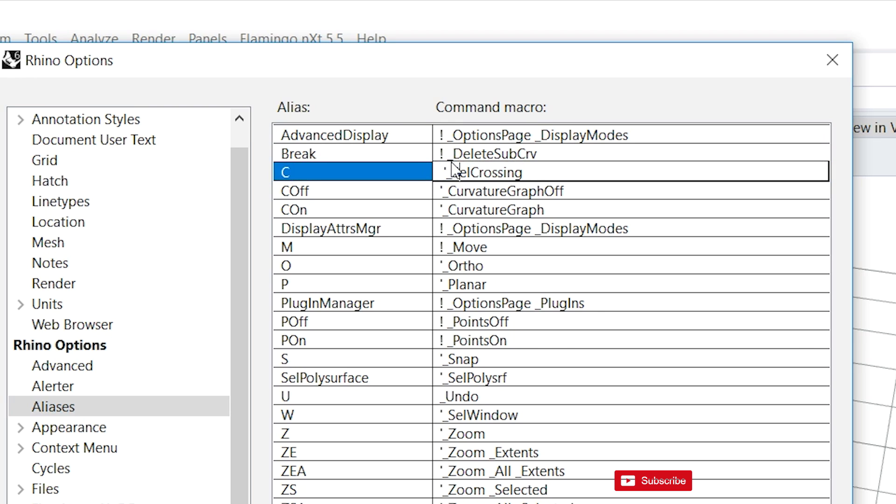
pyautogui.click(453, 164)
pyautogui.doubleClick(454, 164)
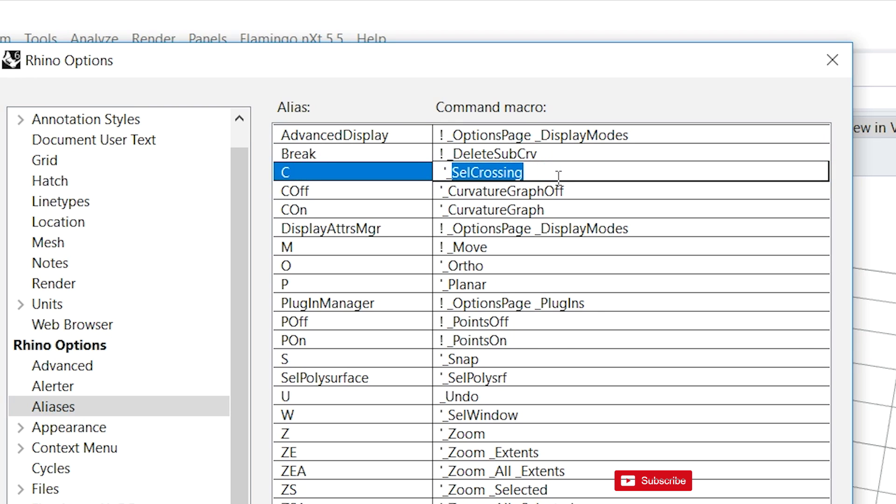
pyautogui.write('Copy')
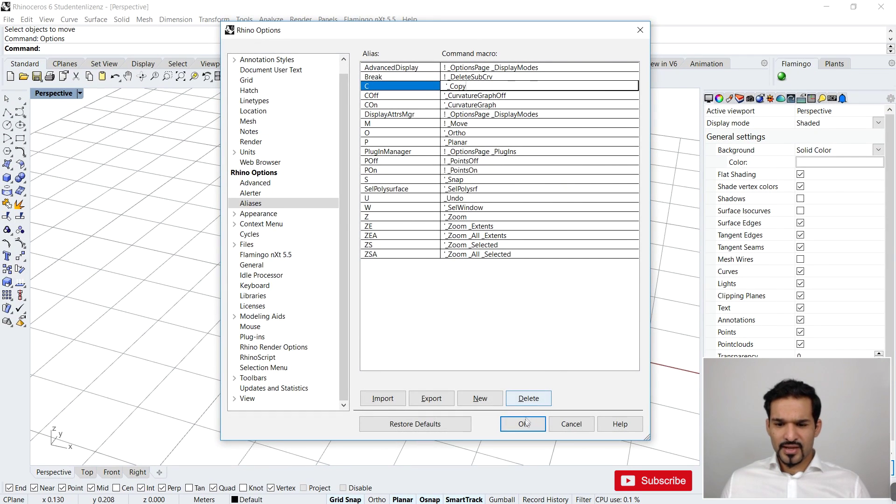
pyautogui.click(526, 441)
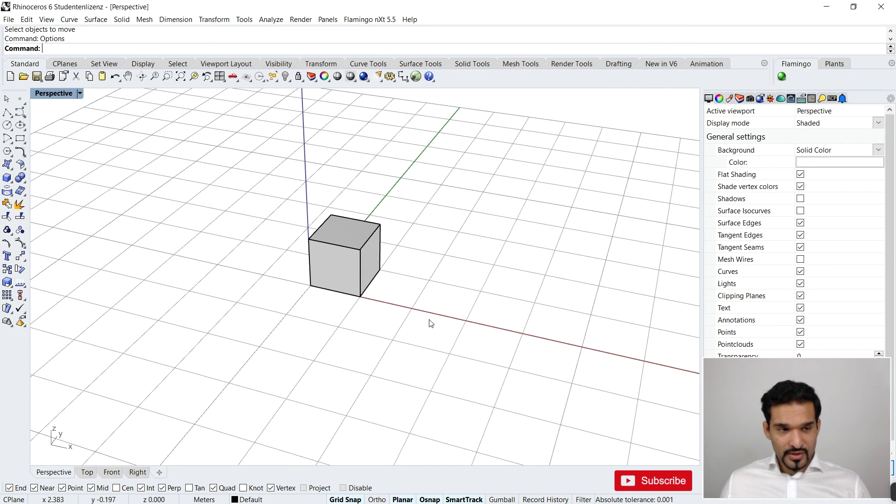
# Step: Copy the box from its origin corner three times, placing each copy diagonally upward at the previous box's opposite top corner
pyautogui.write('opy')
pyautogui.press('Return')
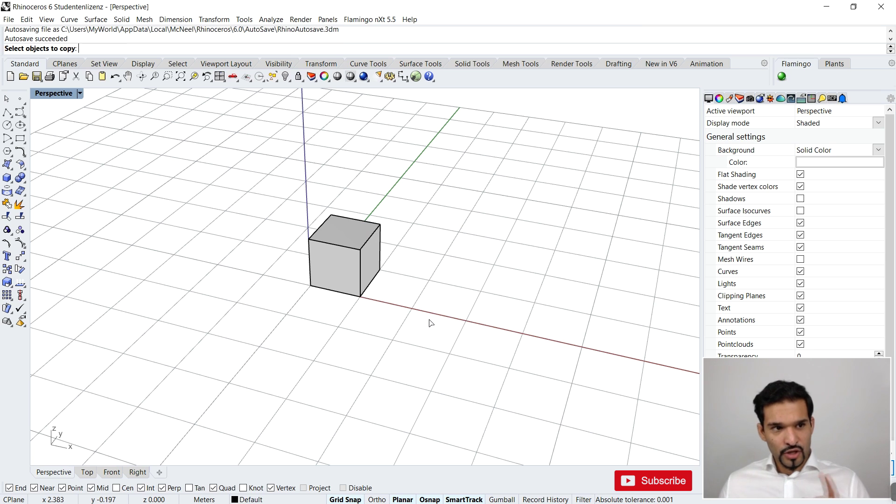
pyautogui.click(368, 259)
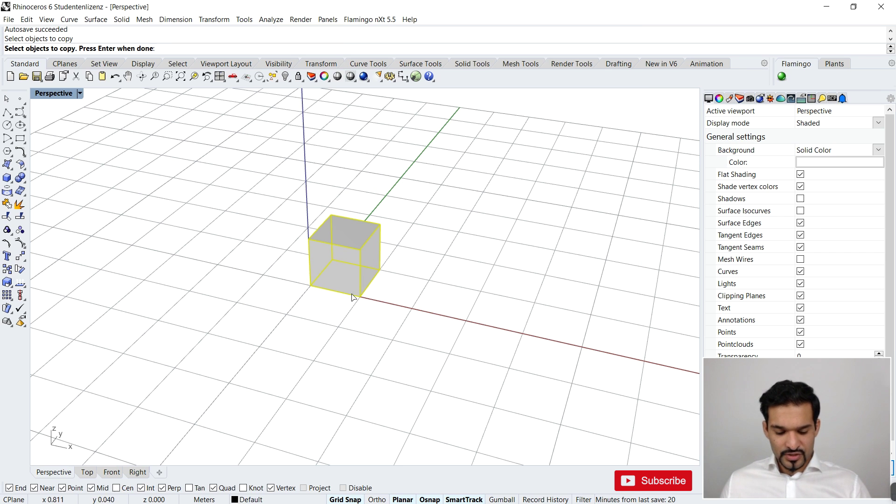
pyautogui.press('Return')
pyautogui.click(310, 283)
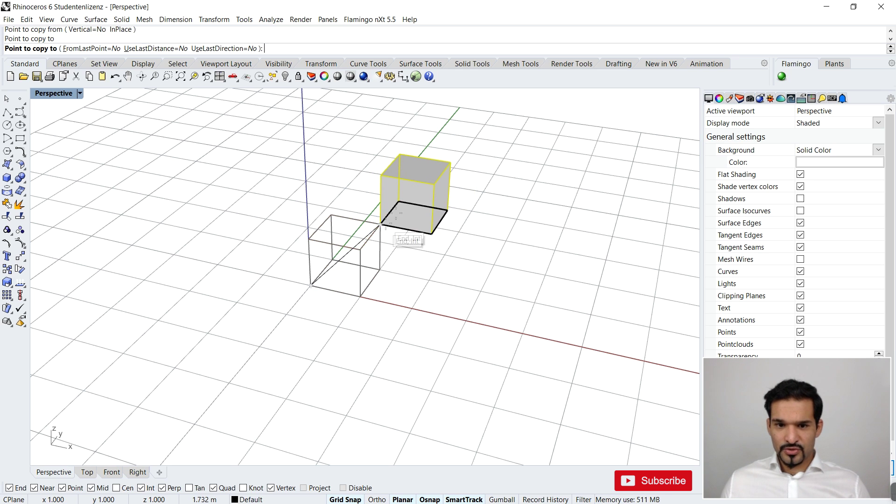
pyautogui.click(450, 171)
pyautogui.scroll(-3, 450, 170)
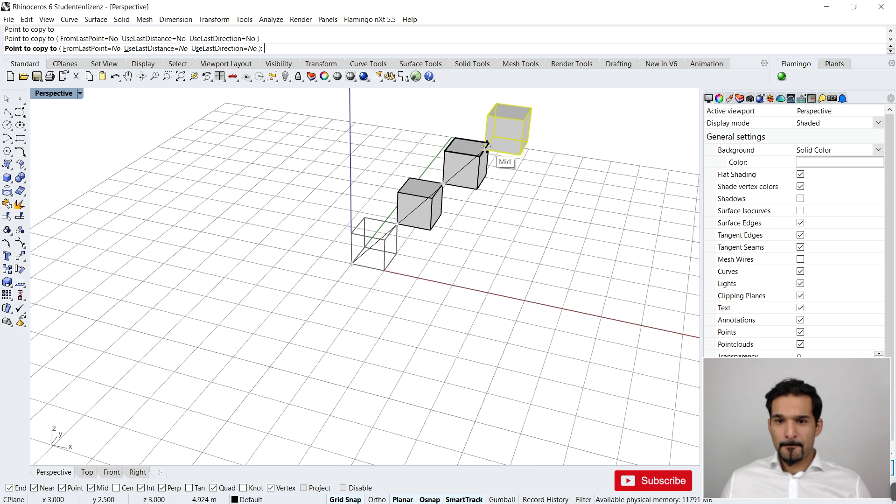
pyautogui.click(489, 144)
pyautogui.press('Return')
pyautogui.moveTo(489, 144); pyautogui.dragTo(427, 173, button='right')
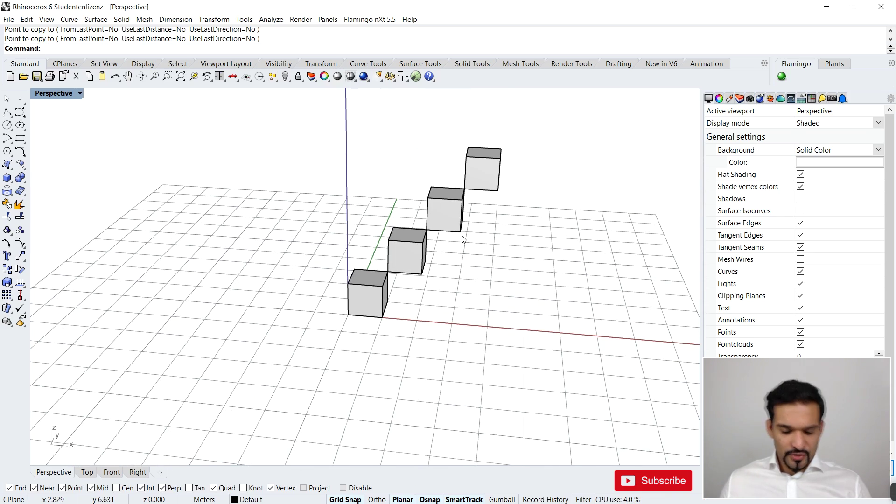
# Step: Restore the default command aliases in the Rhino options and apply them
pyautogui.write('Options')
pyautogui.press('Return')
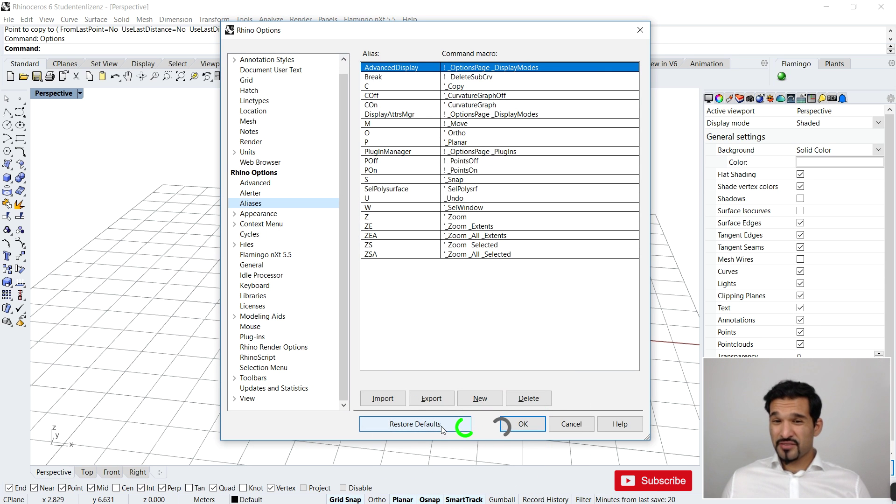
pyautogui.click(441, 427)
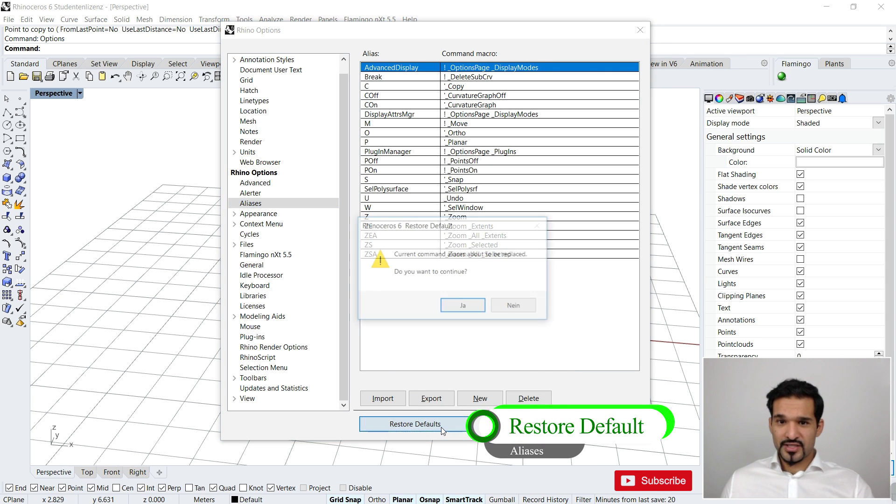
pyautogui.click(465, 306)
pyautogui.click(518, 424)
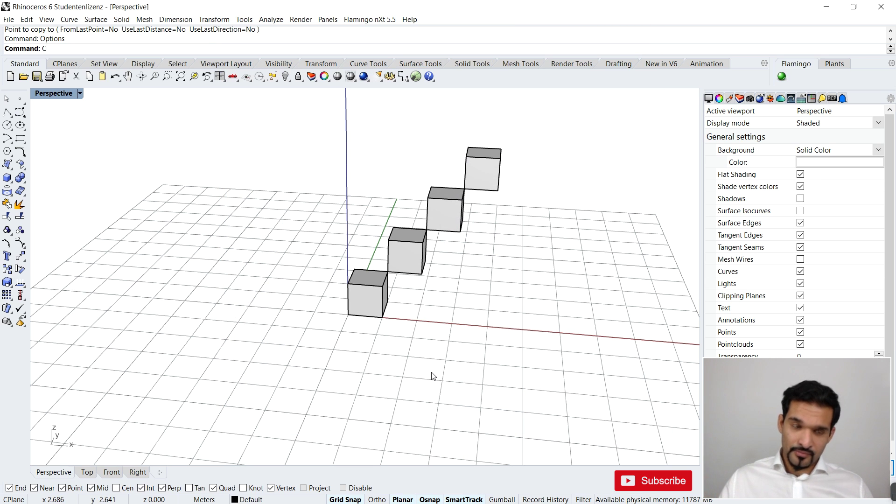
# Step: Run the alias C to crossing-select the three lowest boxes, and clear the selection
pyautogui.write('C')
pyautogui.press('Return')
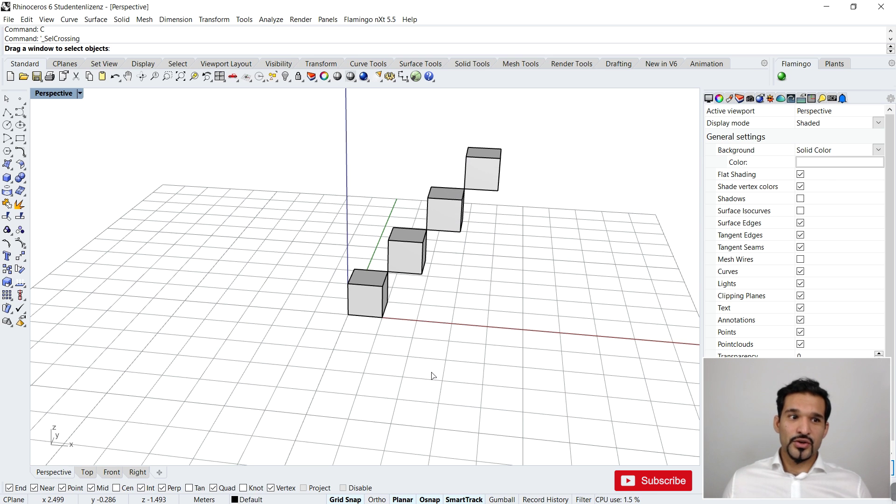
pyautogui.moveTo(326, 339); pyautogui.dragTo(432, 223)
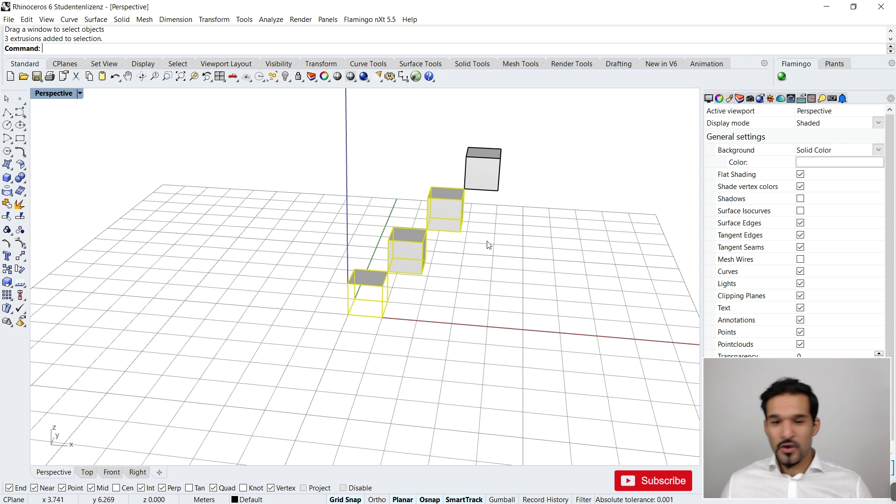
pyautogui.press('Escape')
pyautogui.moveTo(488, 233); pyautogui.dragTo(483, 250, button='right')
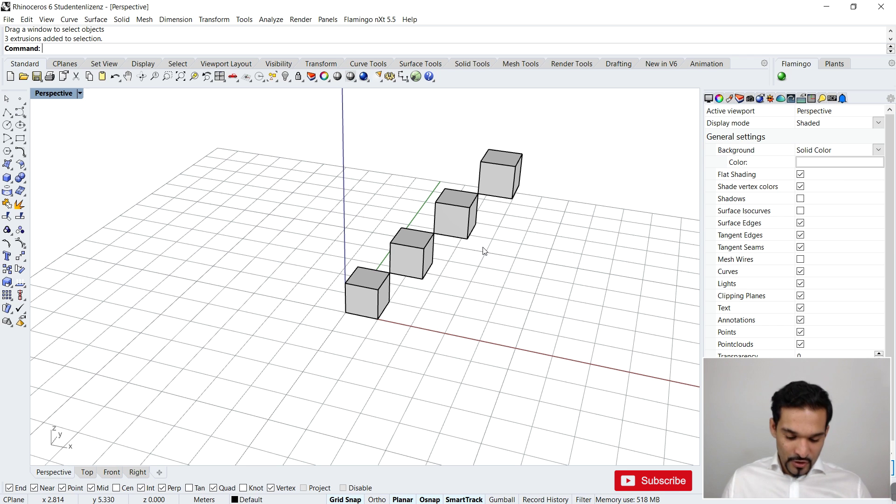
# Step: Export the command aliases from the Rhino options to the Desktop as the text file Aliases_Settings02
pyautogui.write('Options')
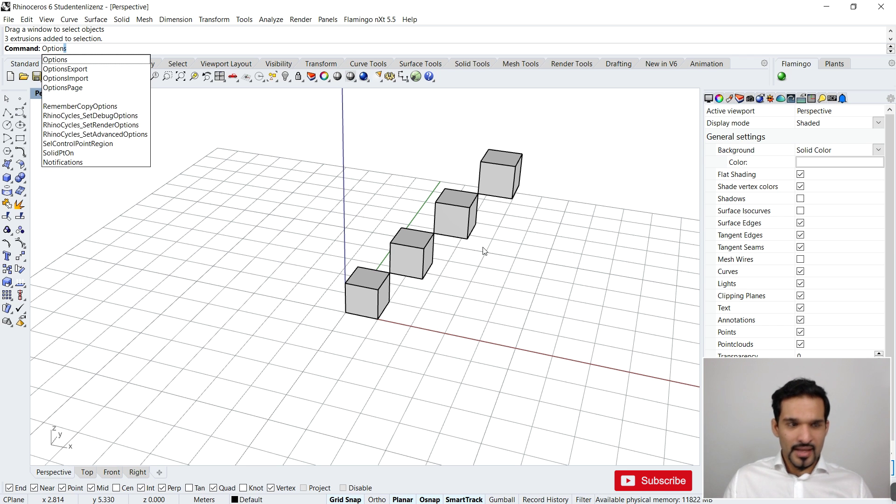
pyautogui.press('Return')
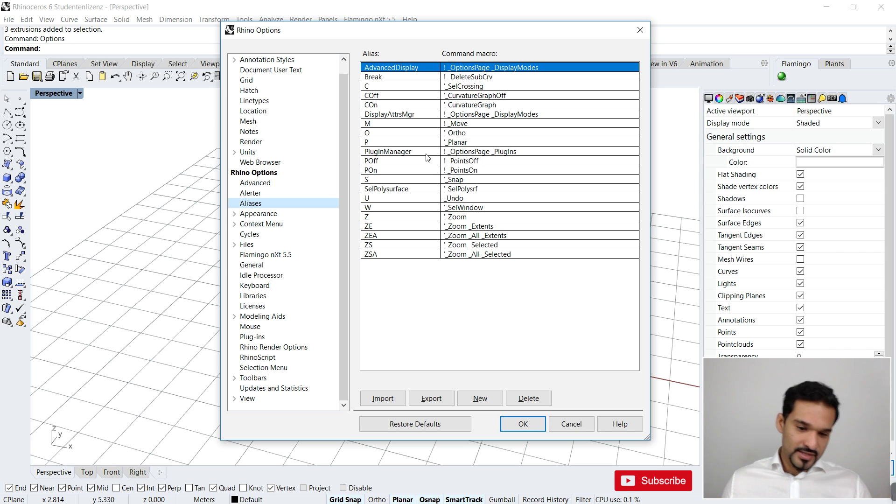
pyautogui.click(416, 402)
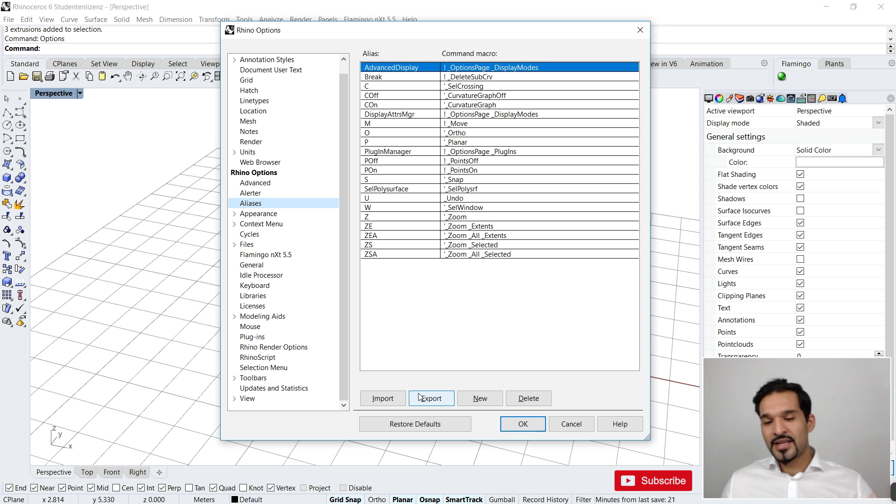
pyautogui.click(422, 399)
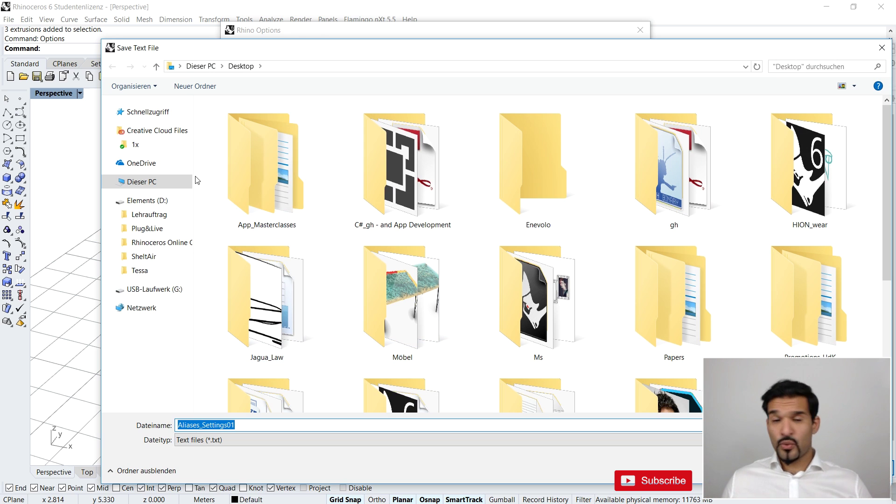
pyautogui.click(128, 182)
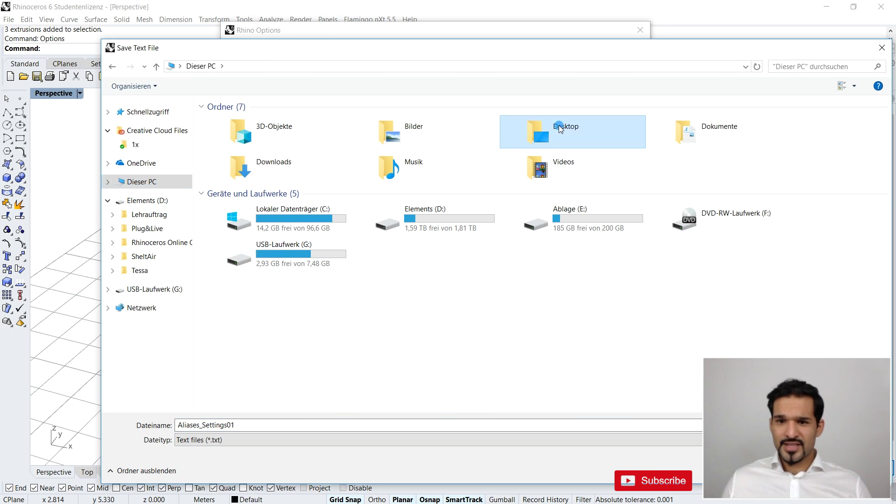
pyautogui.doubleClick(556, 129)
pyautogui.doubleClick(233, 425)
pyautogui.click(242, 425)
pyautogui.press('BackSpace')
pyautogui.write('2')
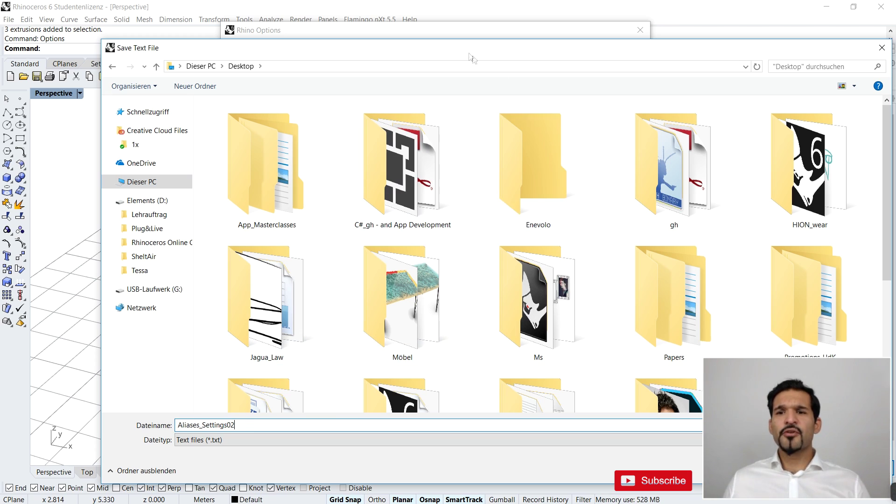
pyautogui.moveTo(475, 48); pyautogui.dragTo(398, 19)
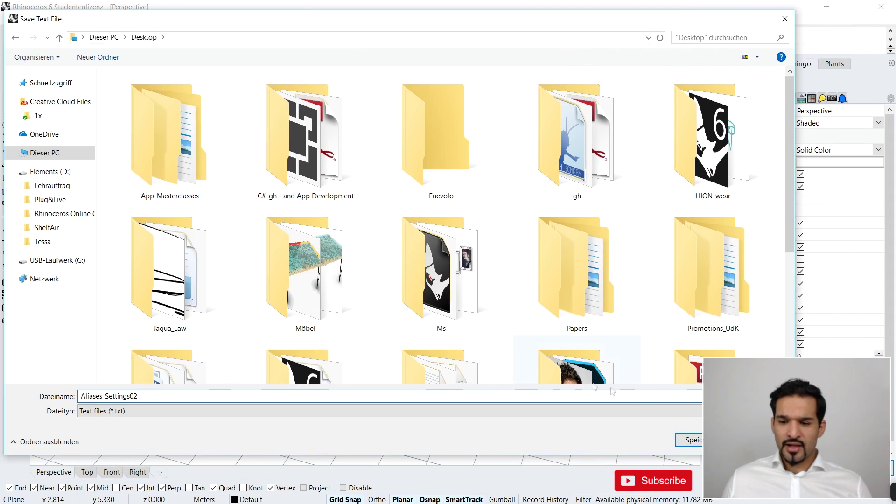
pyautogui.click(684, 440)
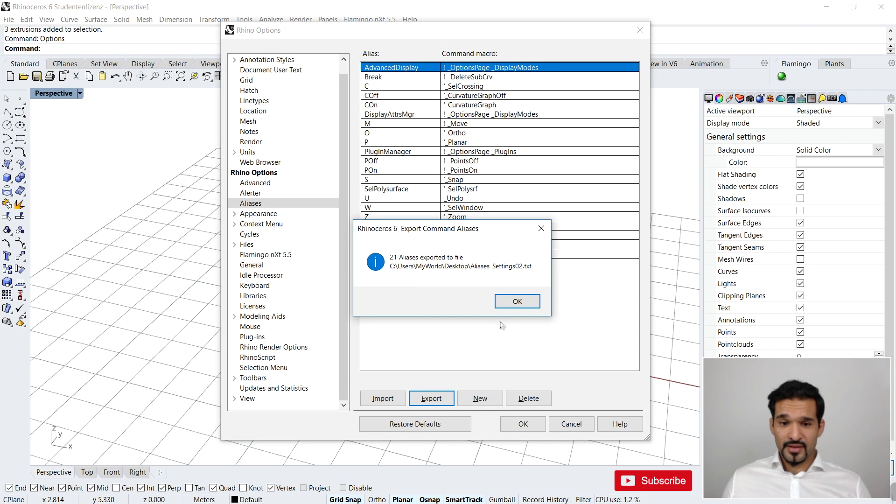
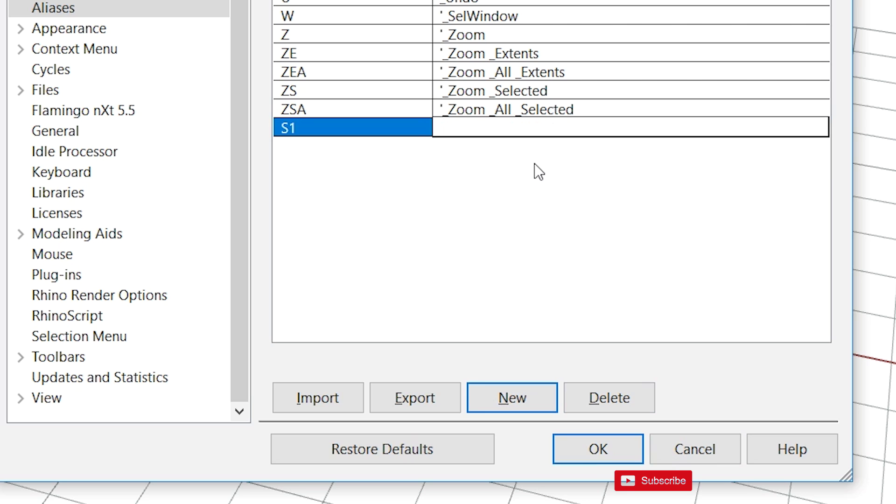
# Step: Assign the macro _Scale1D to the new alias S1 and apply the options
pyautogui.write('e1D')
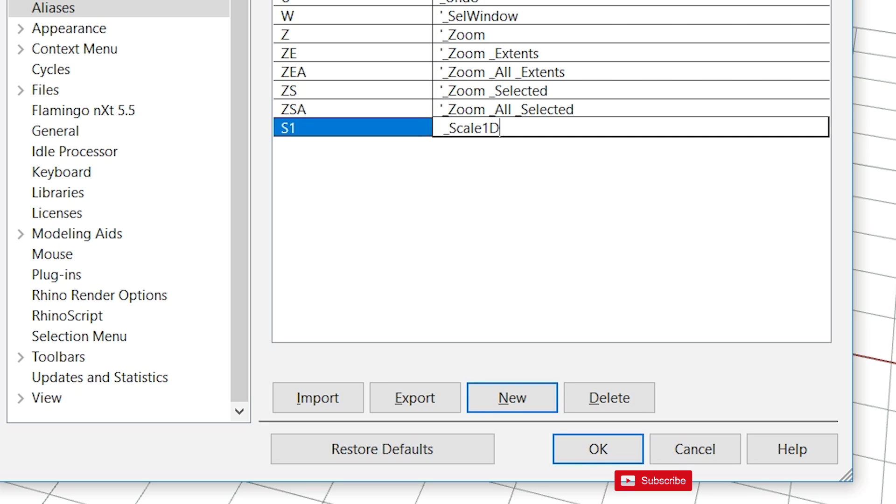
pyautogui.click(602, 451)
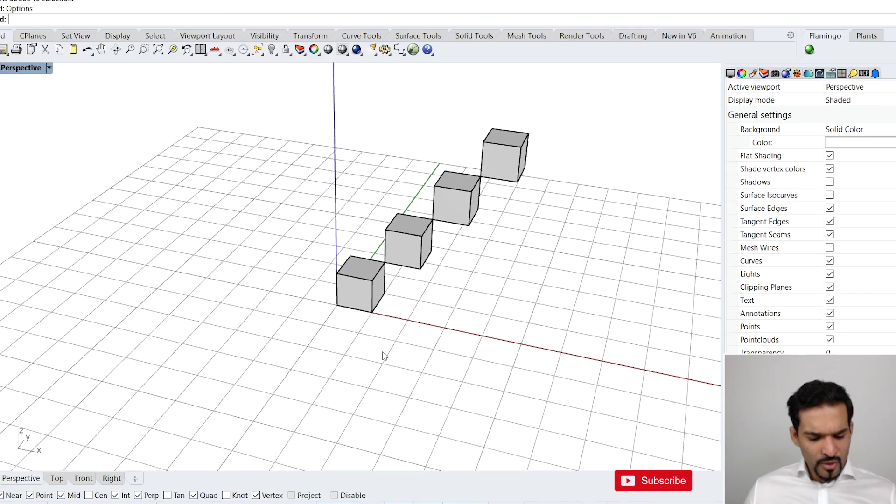
# Step: Use the alias S1 to stretch the topmost box along the X axis by a factor of 4 from its lower corner
pyautogui.write('S')
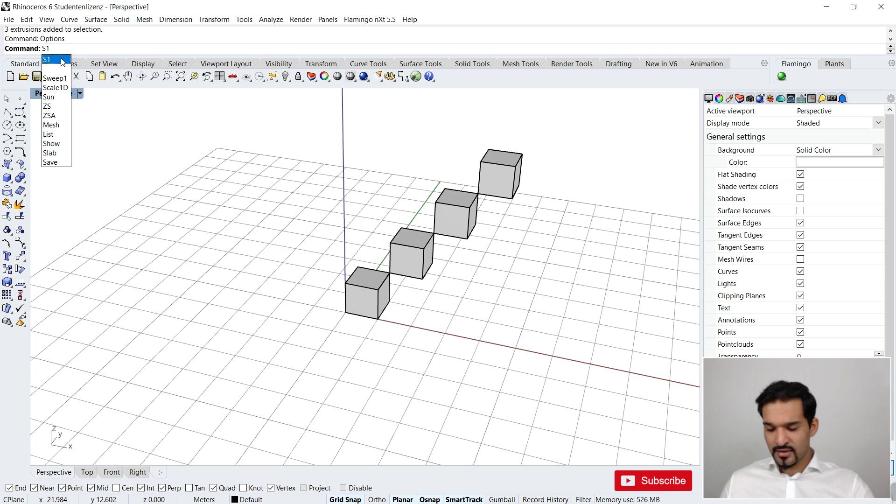
pyautogui.write('1')
pyautogui.click(63, 60)
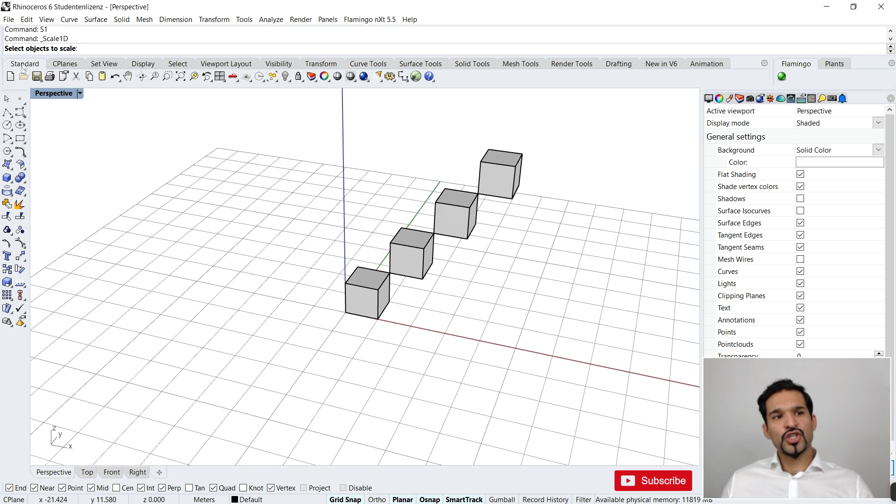
pyautogui.click(496, 162)
pyautogui.press('Return')
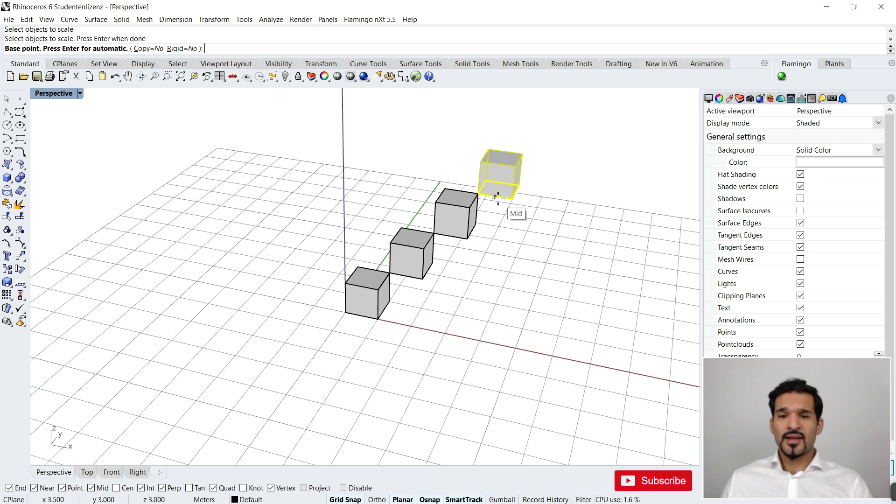
pyautogui.click(478, 193)
pyautogui.click(512, 199)
pyautogui.click(583, 210)
pyautogui.moveTo(583, 210); pyautogui.dragTo(471, 266, button='right')
# Step: Stretch the elongated topmost box along the Y axis with Scale1D, picking its base corner and two reference points
pyautogui.press('Return')
pyautogui.click(625, 296)
pyautogui.press('Return')
pyautogui.click(616, 297)
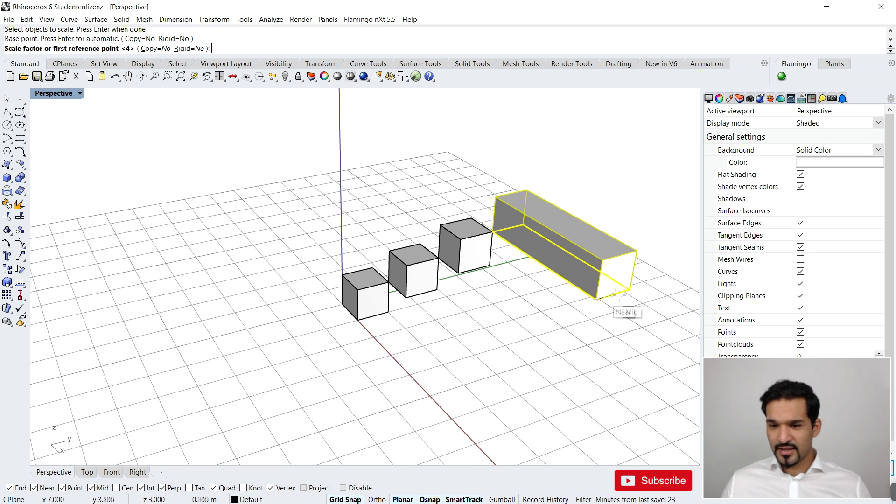
pyautogui.click(619, 296)
pyautogui.click(676, 270)
pyautogui.moveTo(676, 270); pyautogui.dragTo(436, 248, button='right')
pyautogui.scroll(5, 424, 226)
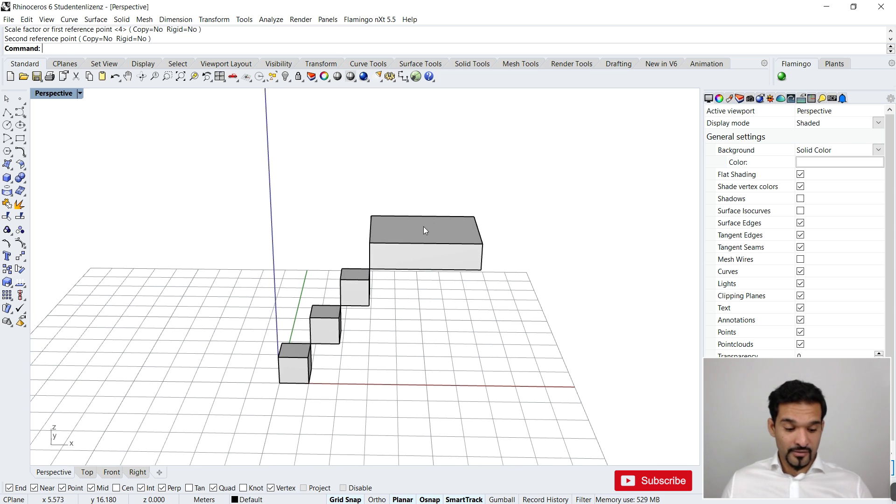
pyautogui.write('Scale1D')
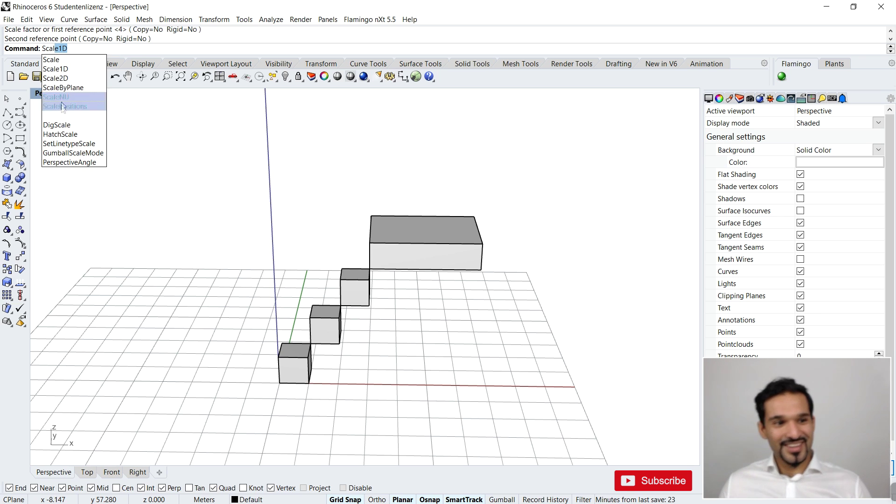
pyautogui.press('Escape')
pyautogui.moveTo(354, 172); pyautogui.dragTo(380, 176, button='right')
# Step: Add the new alias OP with the macro _Options to the command aliases and apply the options
pyautogui.write('Opto')
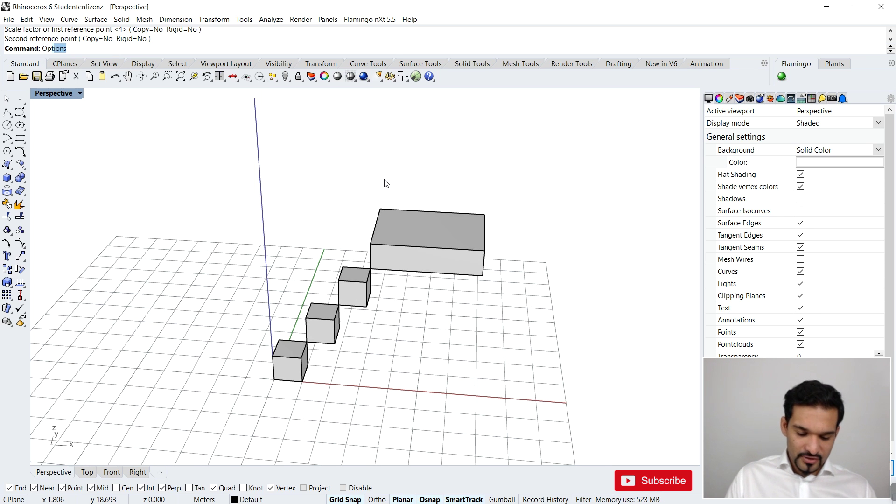
pyautogui.press('Return')
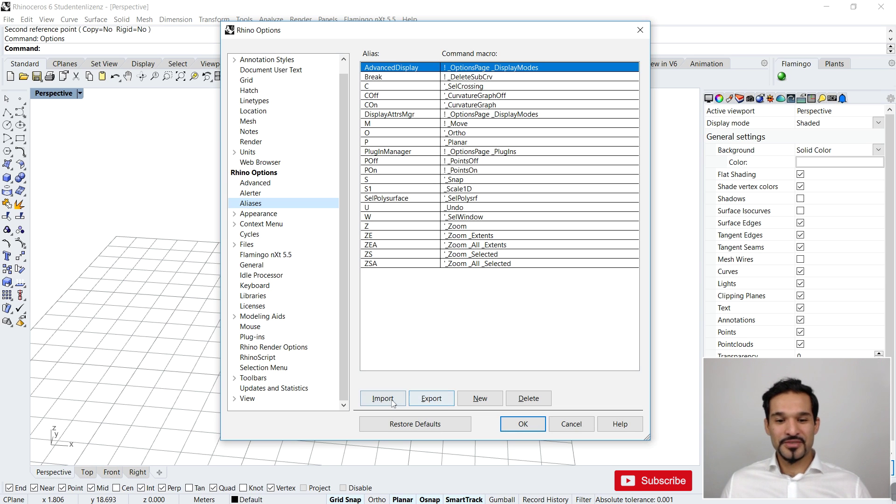
pyautogui.click(472, 400)
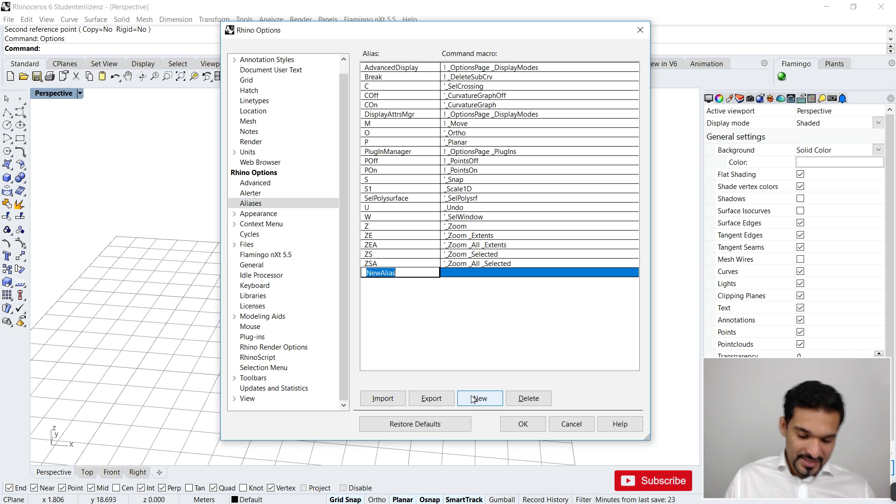
pyautogui.write('OP')
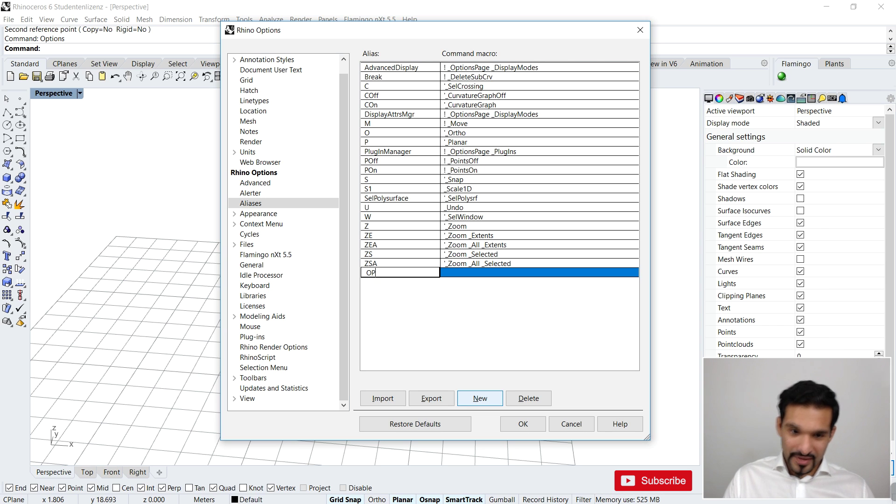
pyautogui.click(464, 270)
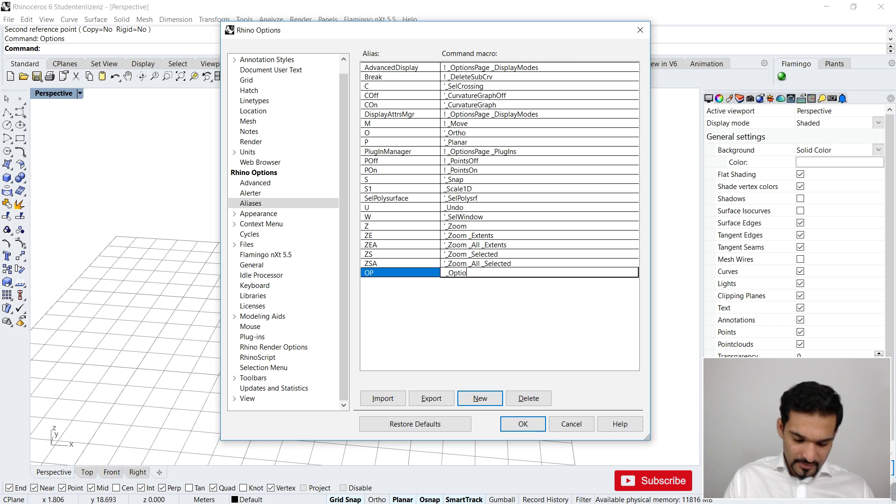
pyautogui.click(523, 424)
# Step: Run the alias OP to open the Rhino options and shift the options window slightly aside
pyautogui.write('OP')
pyautogui.press('Return')
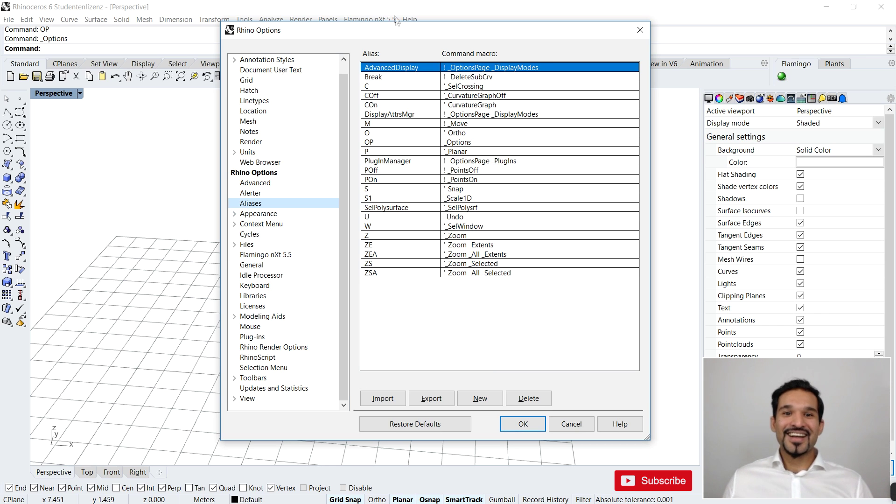
pyautogui.moveTo(400, 34); pyautogui.dragTo(352, 44)
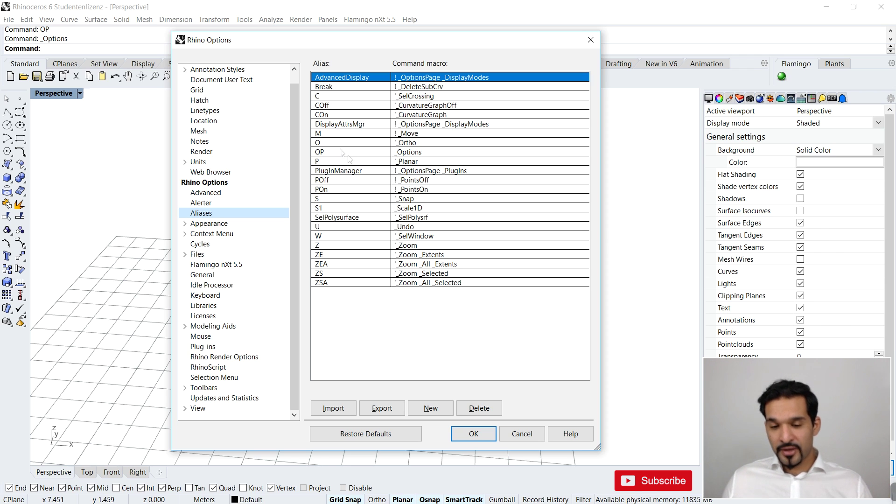
# Step: Export the command aliases to the Desktop, replacing the existing text file Aliases_Settings02
pyautogui.click(381, 407)
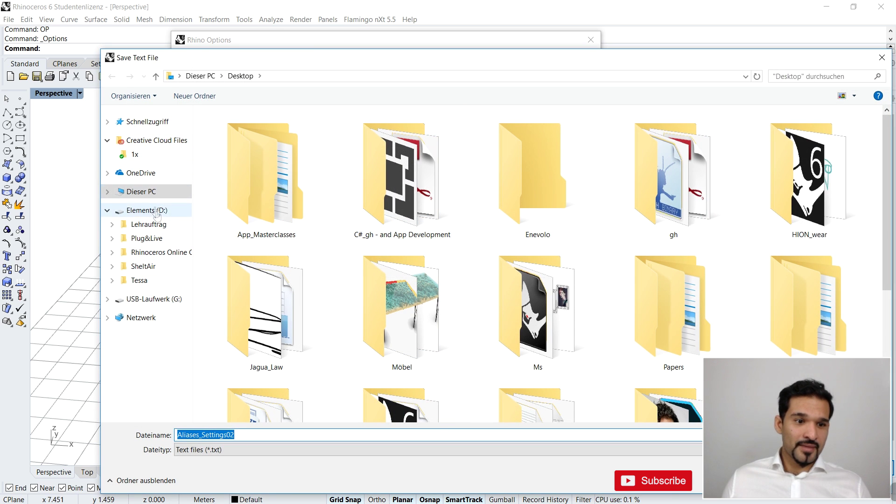
pyautogui.click(152, 194)
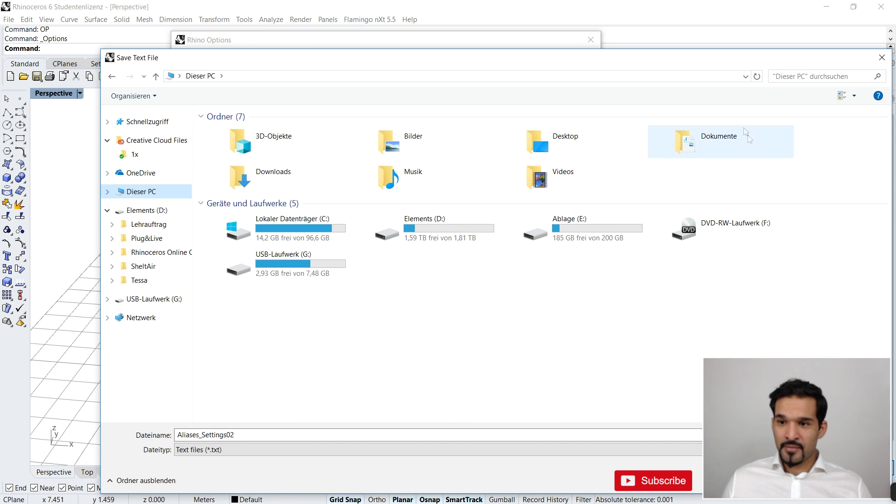
pyautogui.doubleClick(579, 138)
pyautogui.scroll(-3, 574, 140)
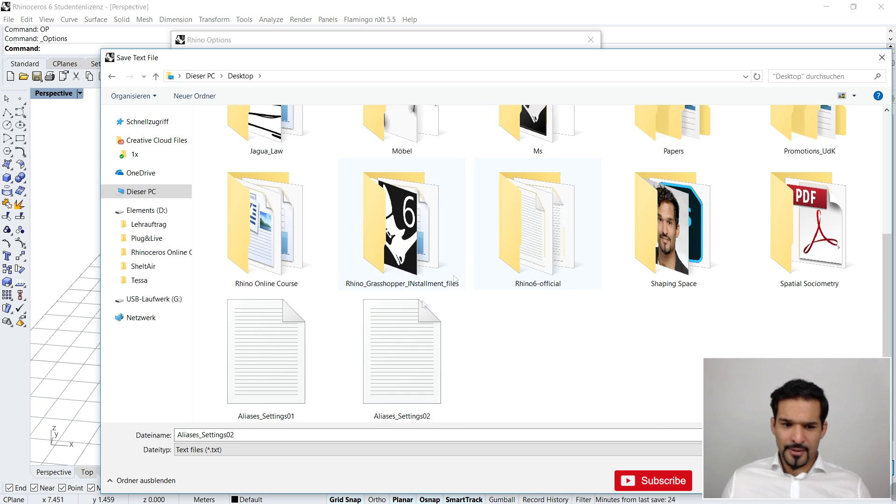
pyautogui.click(420, 358)
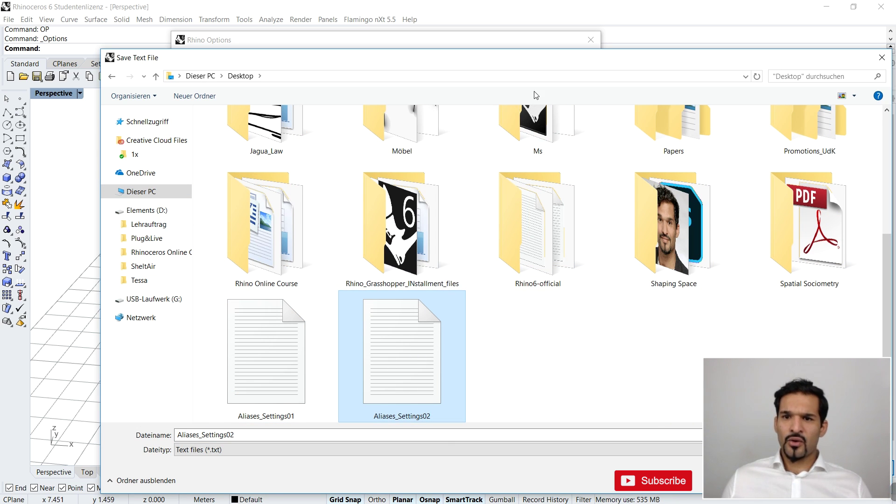
pyautogui.moveTo(480, 60); pyautogui.dragTo(383, 29)
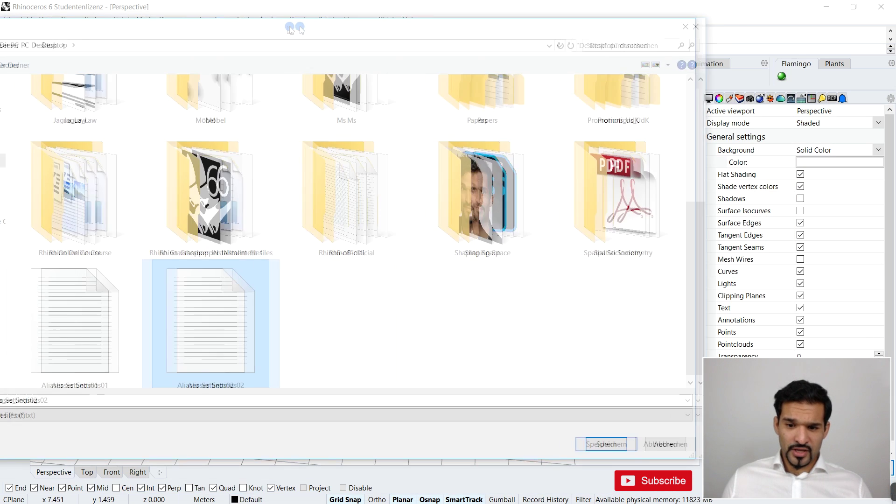
pyautogui.click(687, 444)
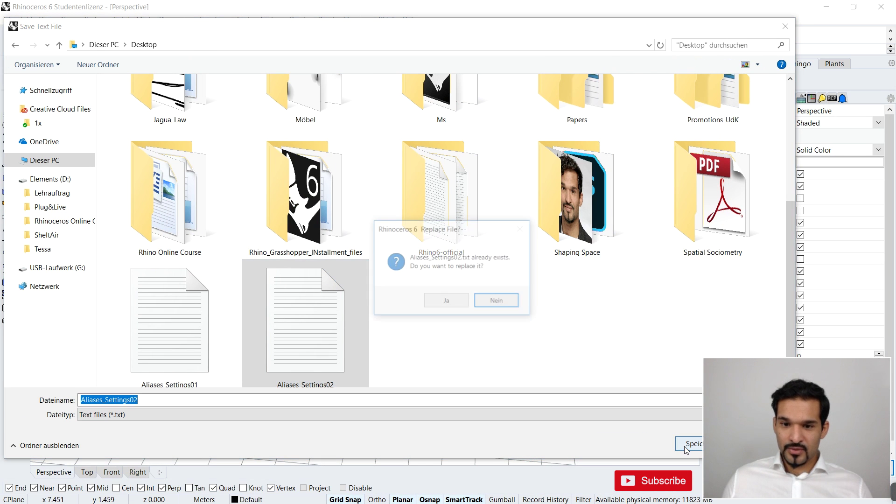
pyautogui.click(446, 301)
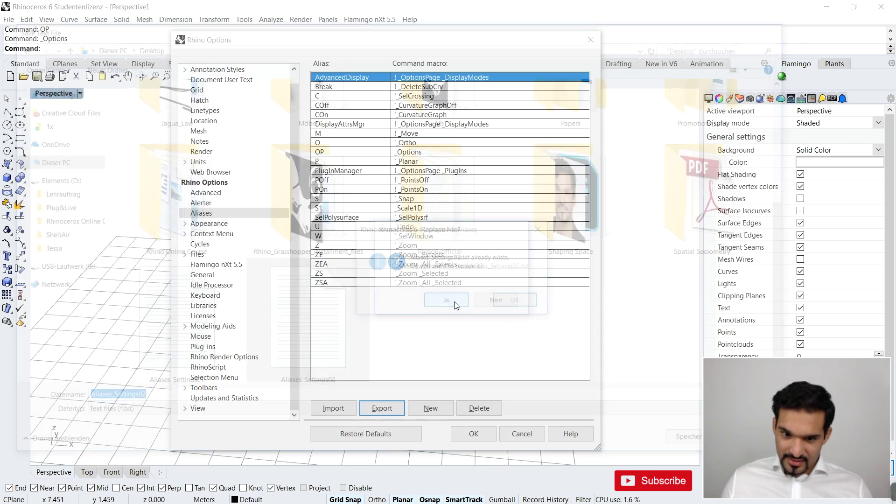
pyautogui.click(512, 301)
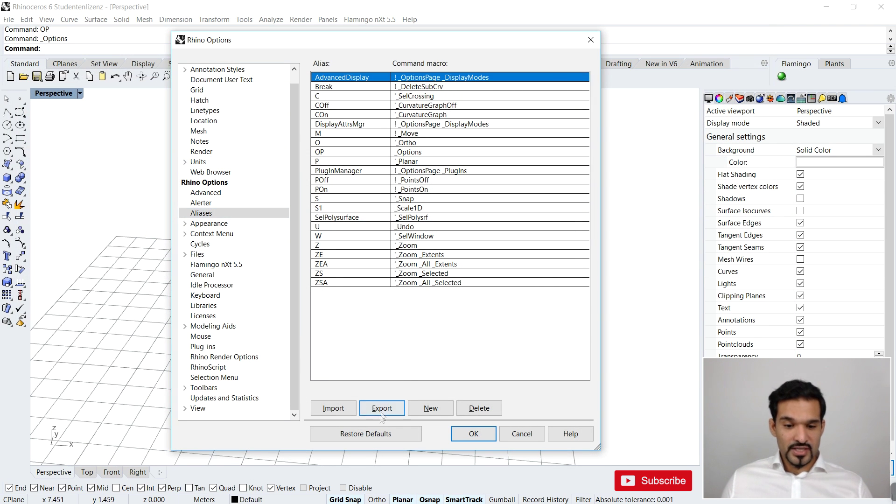
# Step: Restore the command aliases to their defaults
pyautogui.click(363, 438)
pyautogui.click(451, 307)
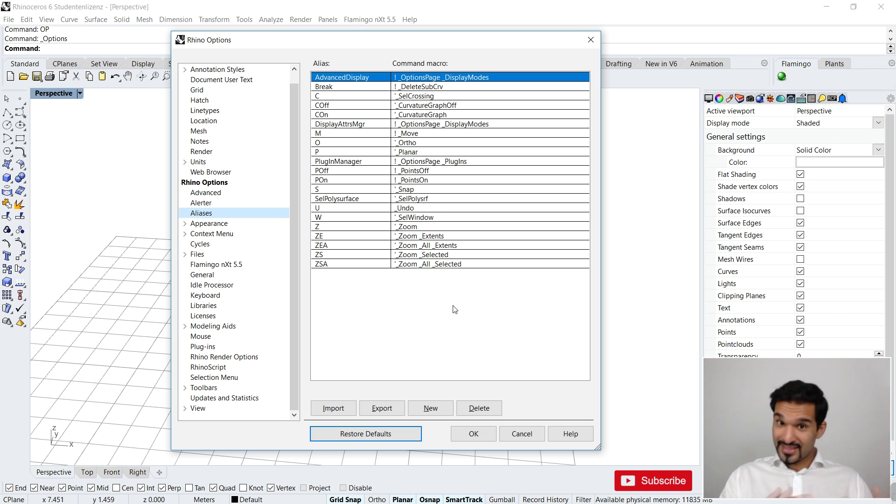
pyautogui.click(483, 427)
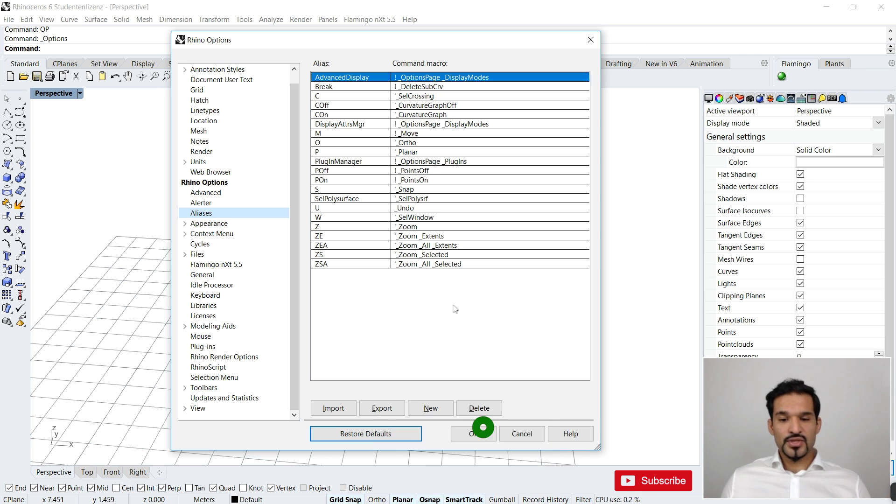
# Step: Import the command aliases from the text file Aliases_Settings02 on the Desktop
pyautogui.click(334, 408)
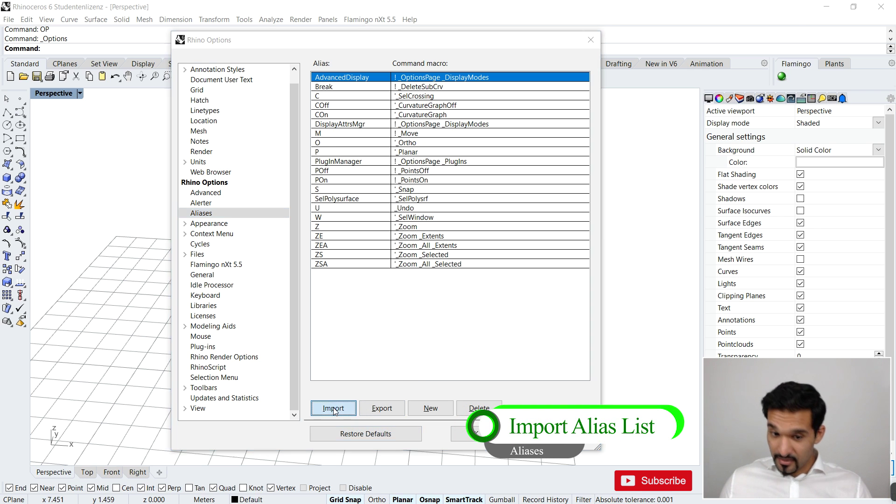
pyautogui.scroll(-3, 163, 161)
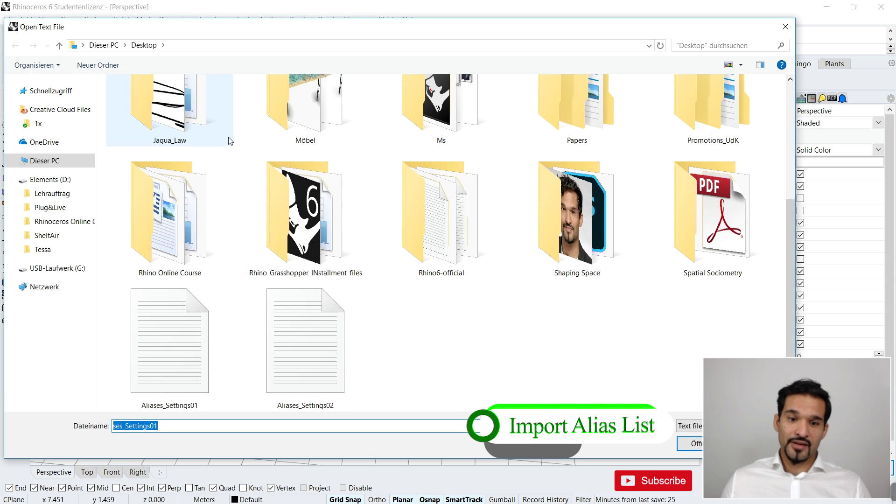
pyautogui.click(321, 349)
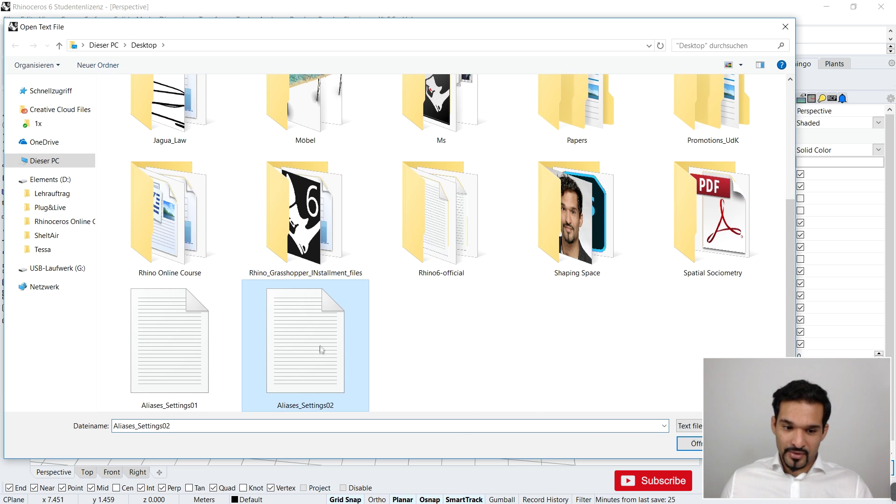
pyautogui.click(689, 444)
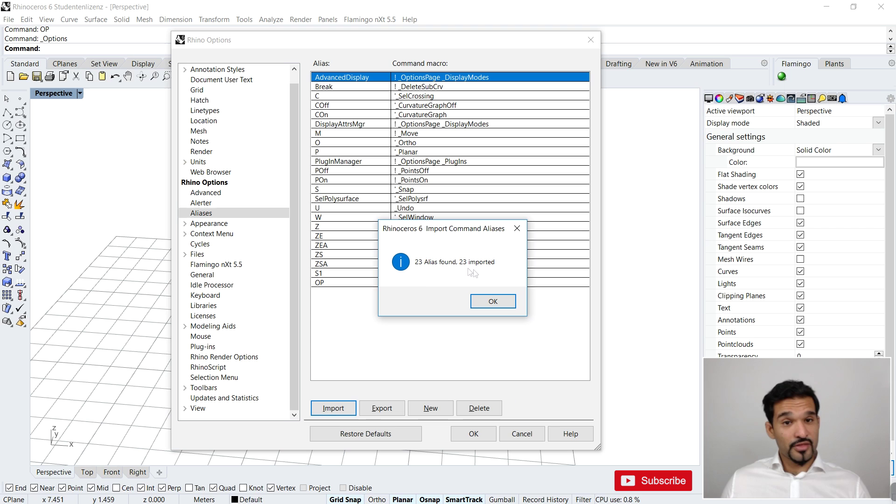
pyautogui.click(496, 303)
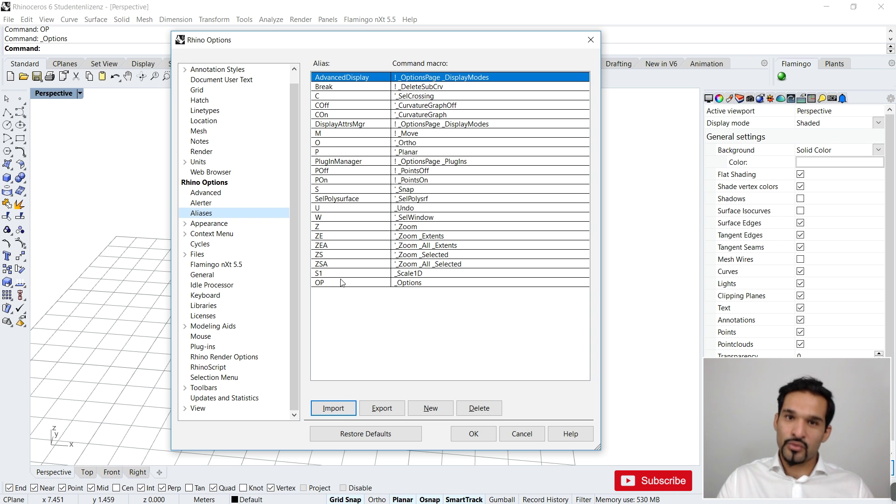
# Step: Import the command aliases from Aliases_Settings01 on the Desktop, replacing the existing alias M and all other conflicting aliases
pyautogui.click(332, 408)
pyautogui.scroll(-3, 495, 250)
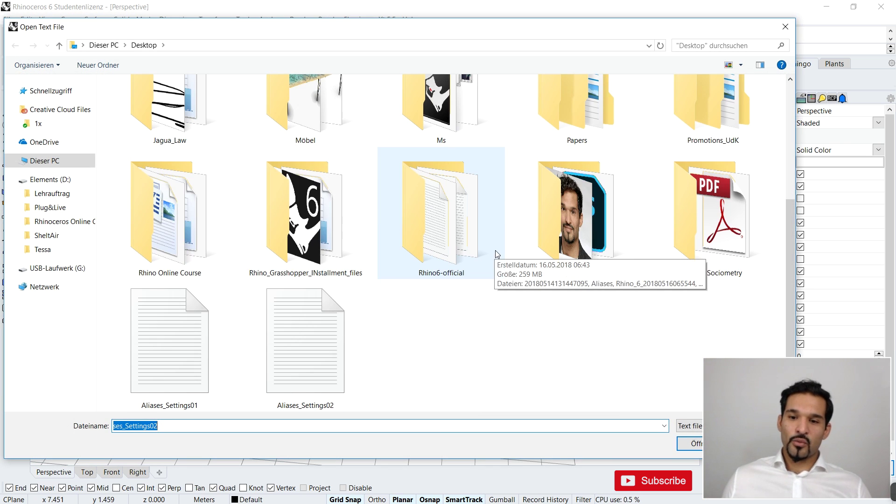
pyautogui.click(201, 341)
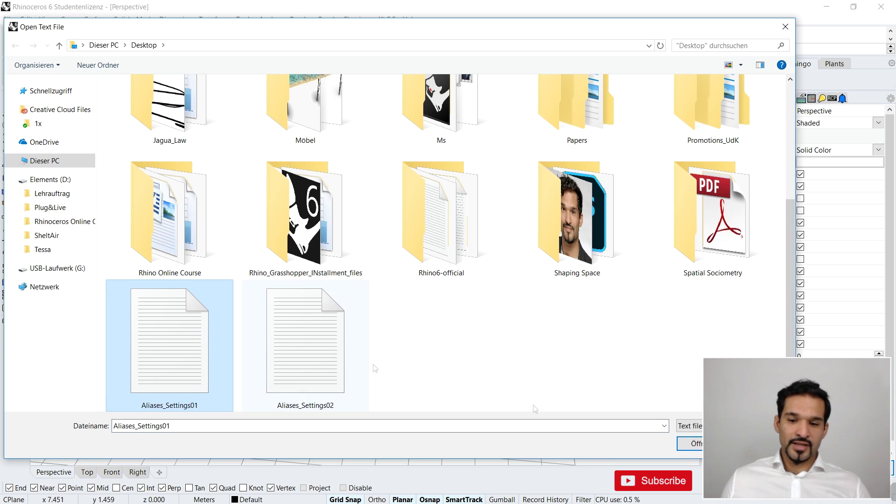
pyautogui.click(685, 447)
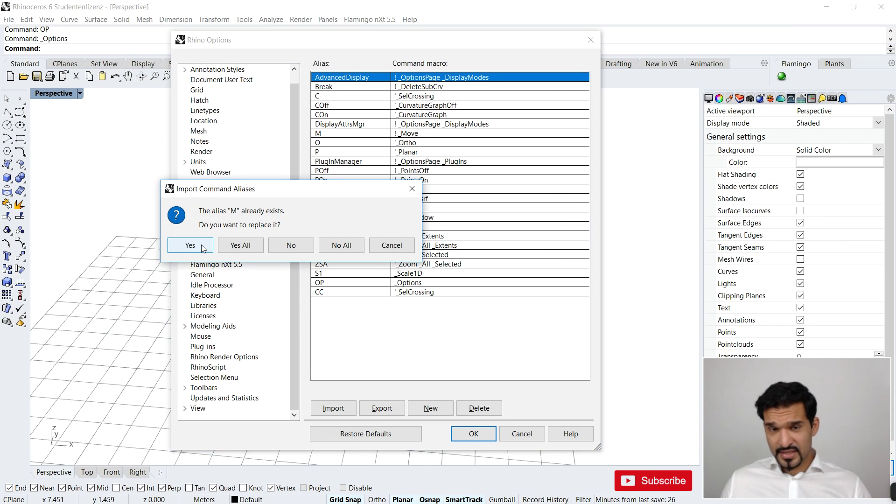
pyautogui.moveTo(242, 185); pyautogui.dragTo(389, 167)
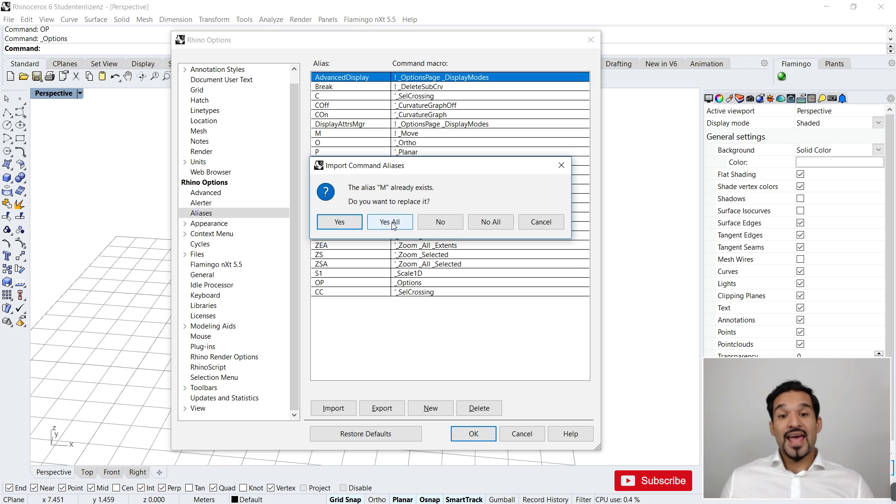
pyautogui.click(352, 223)
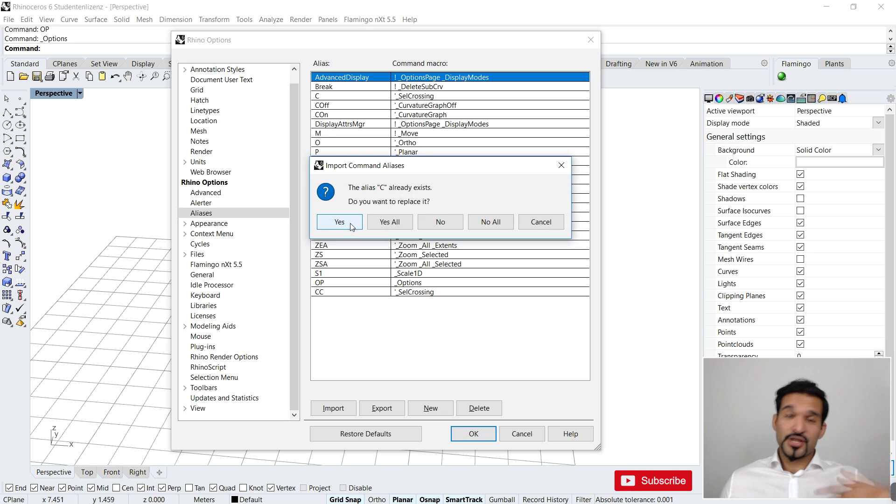
pyautogui.click(385, 224)
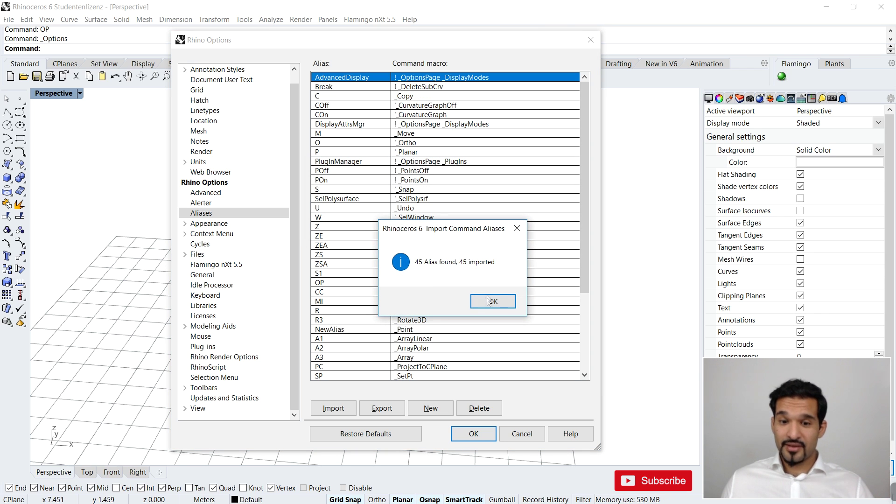
pyautogui.click(488, 304)
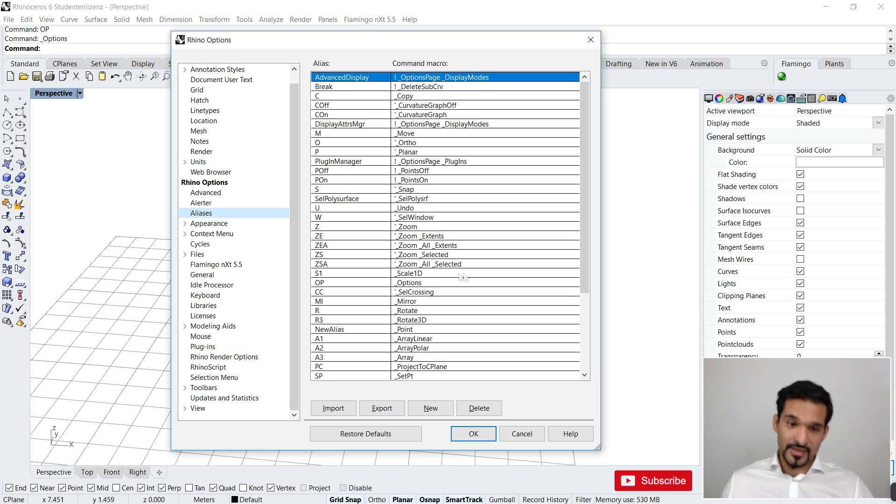
# Step: Look through the imported alias list and apply the options
pyautogui.scroll(-4, 373, 158)
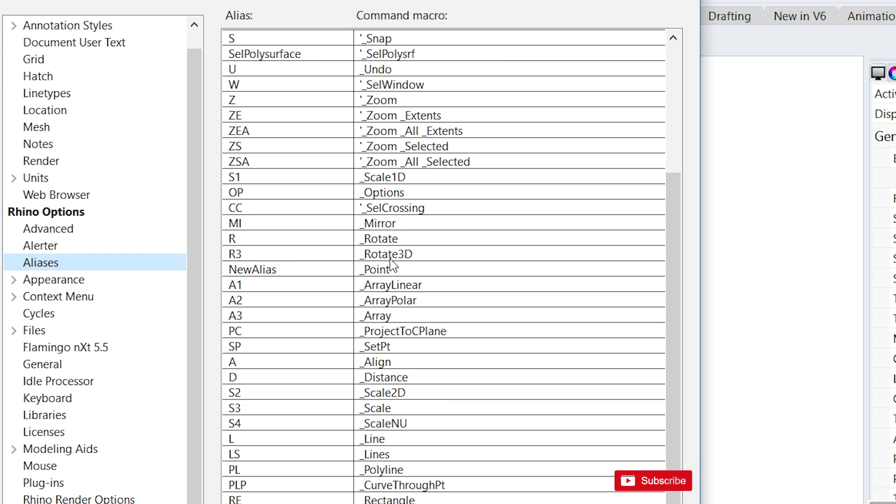
pyautogui.scroll(4, 348, 306)
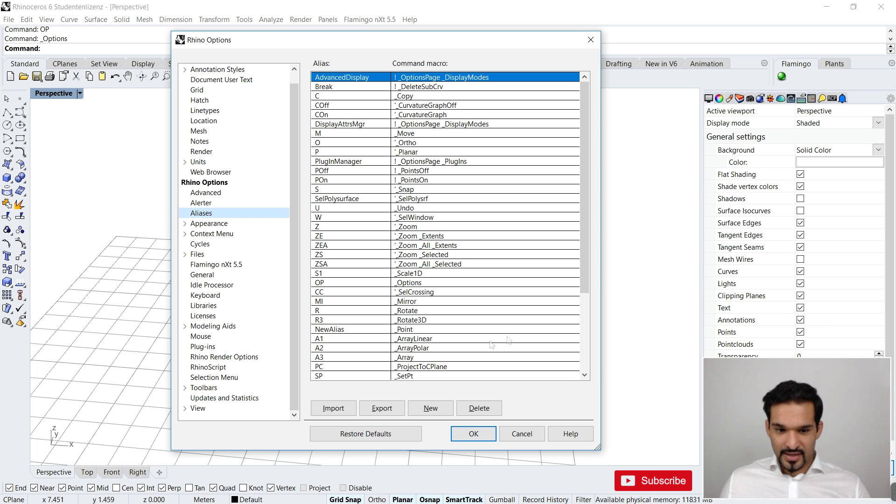
pyautogui.click(473, 434)
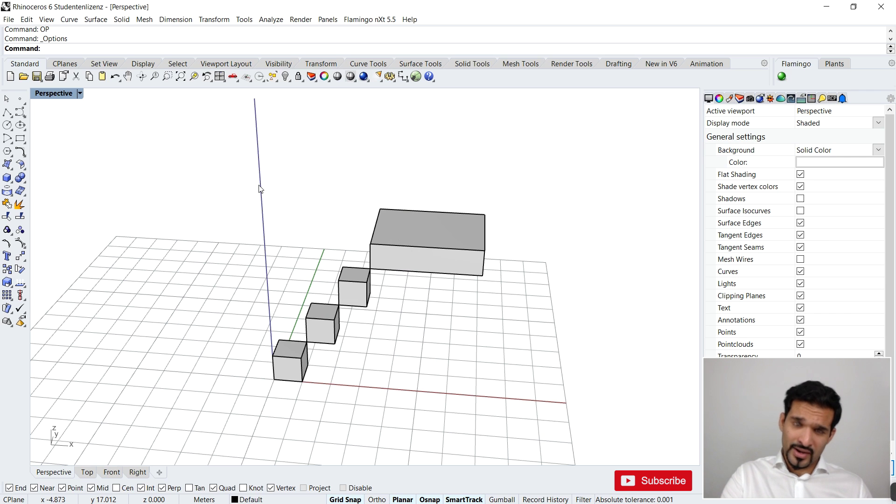
# Step: Use the A1 alias to create a linear array of the large box with 2 items
pyautogui.write('A1')
pyautogui.press('Return')
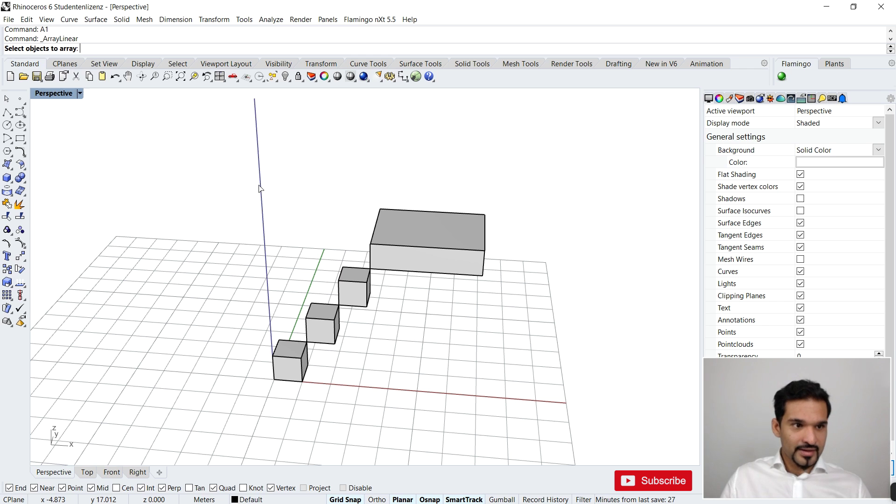
pyautogui.click(394, 271)
pyautogui.press('Return')
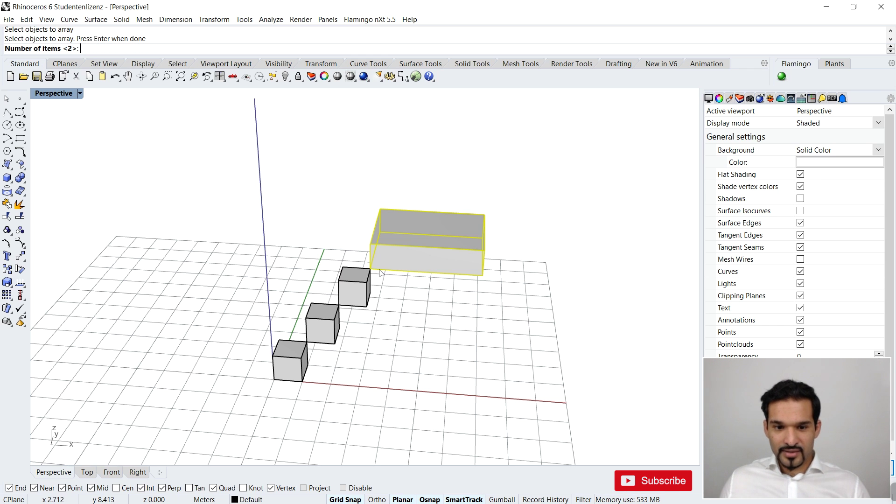
pyautogui.press('Return')
pyautogui.click(371, 271)
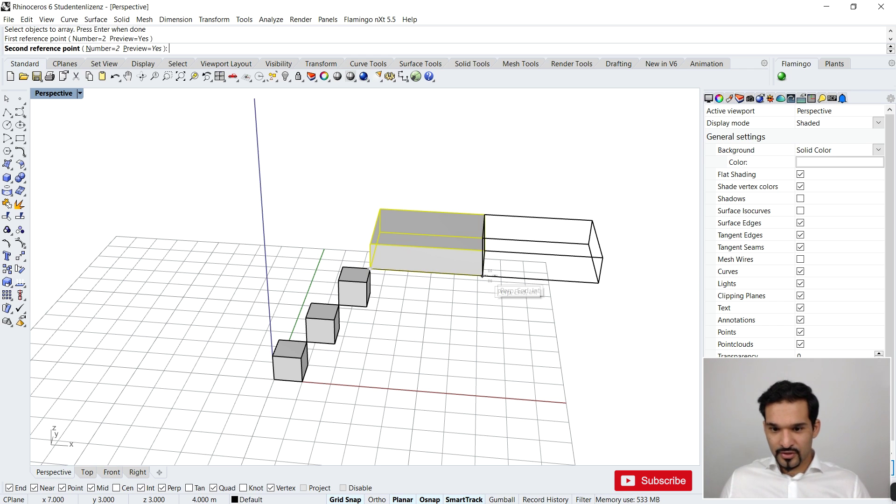
pyautogui.click(530, 283)
# Step: Delete both large boxes and the three small cubes to empty the model
pyautogui.scroll(-3, 411, 243)
pyautogui.scroll(3, 410, 242)
pyautogui.moveTo(516, 183); pyautogui.dragTo(413, 334)
pyautogui.press('Delete')
pyautogui.scroll(-4, 395, 335)
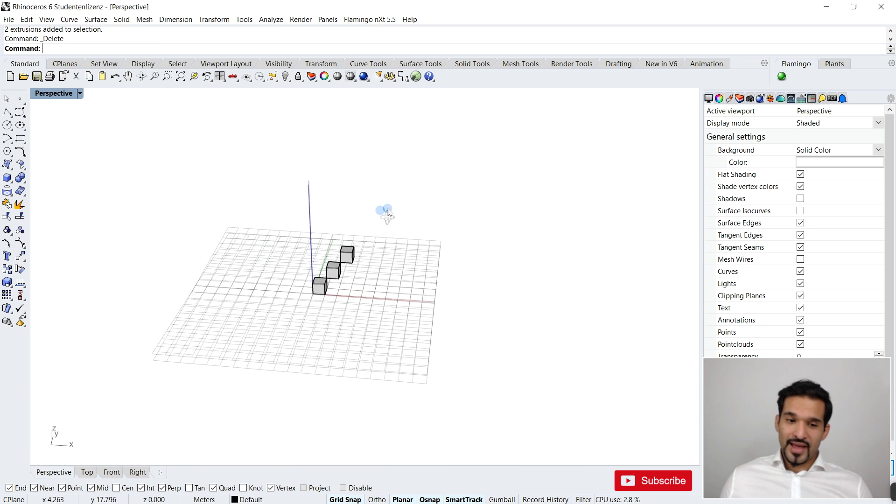
pyautogui.moveTo(395, 334); pyautogui.dragTo(306, 319, button='right')
pyautogui.hotkey('ctrl', 'a')
pyautogui.press('Delete')
# Step: Draw a vertical and a horizontal line meeting at an upper corner, each about four grid squares long
pyautogui.scroll(3, 322, 289)
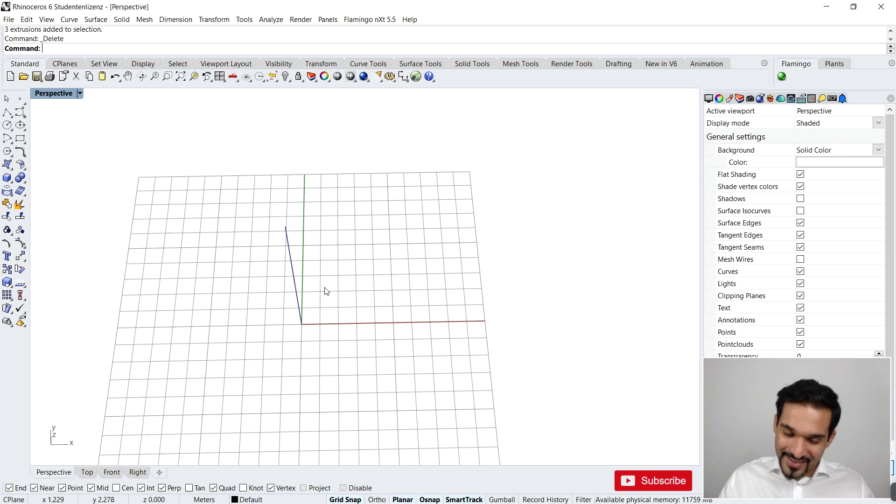
pyautogui.moveTo(300, 280); pyautogui.dragTo(287, 239, button='right')
pyautogui.scroll(4, 340, 256)
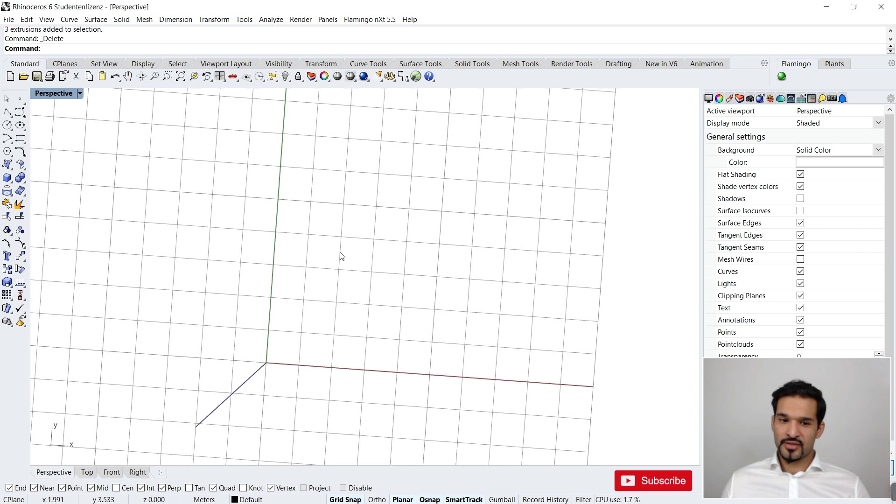
pyautogui.moveTo(353, 239); pyautogui.dragTo(348, 244, button='right')
pyautogui.write('Line')
pyautogui.press('Return')
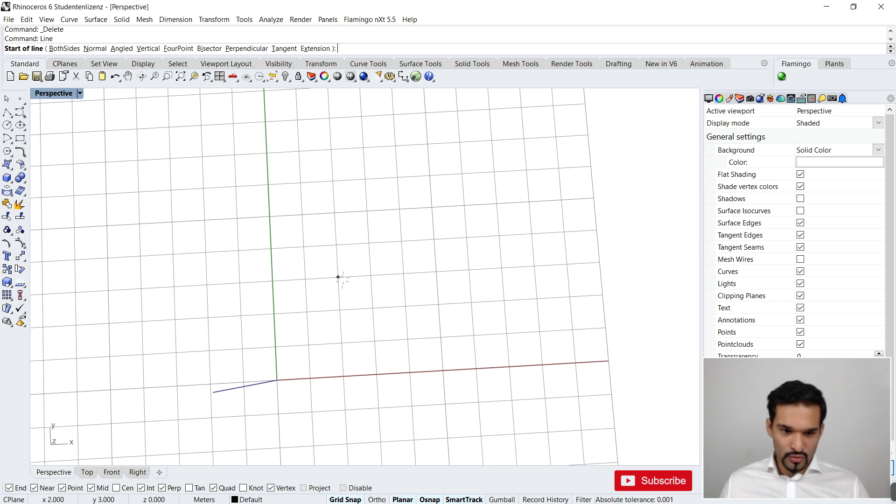
pyautogui.click(340, 309)
pyautogui.click(333, 181)
pyautogui.press('Return')
pyautogui.click(332, 181)
pyautogui.click(462, 174)
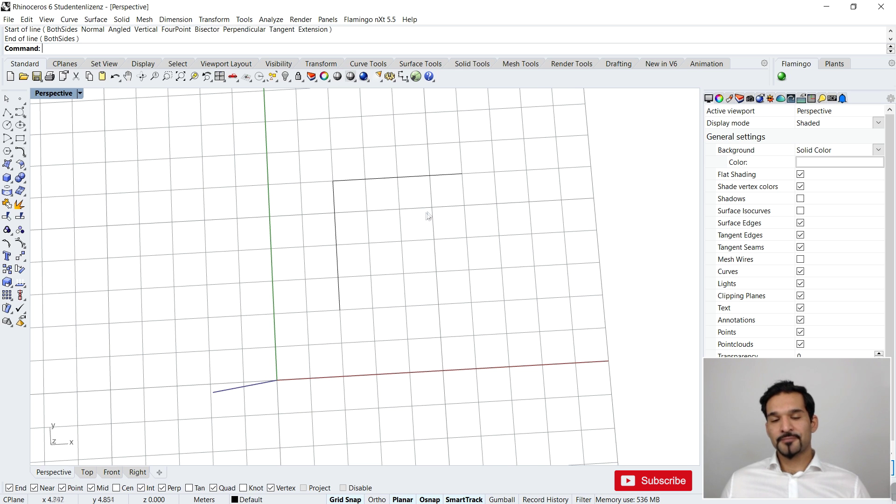
# Step: Try to run the abbreviation Fi as a command
pyautogui.moveTo(426, 214); pyautogui.dragTo(422, 211, button='right')
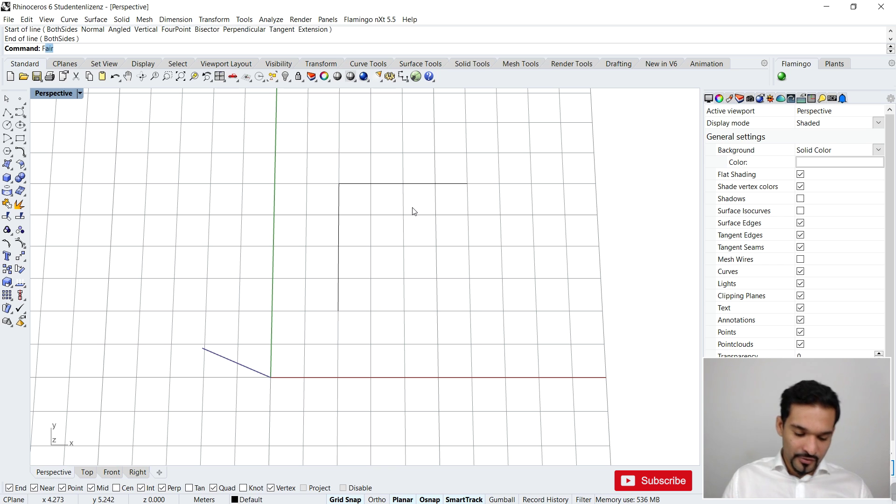
pyautogui.press('BackSpace')
pyautogui.press('BackSpace')
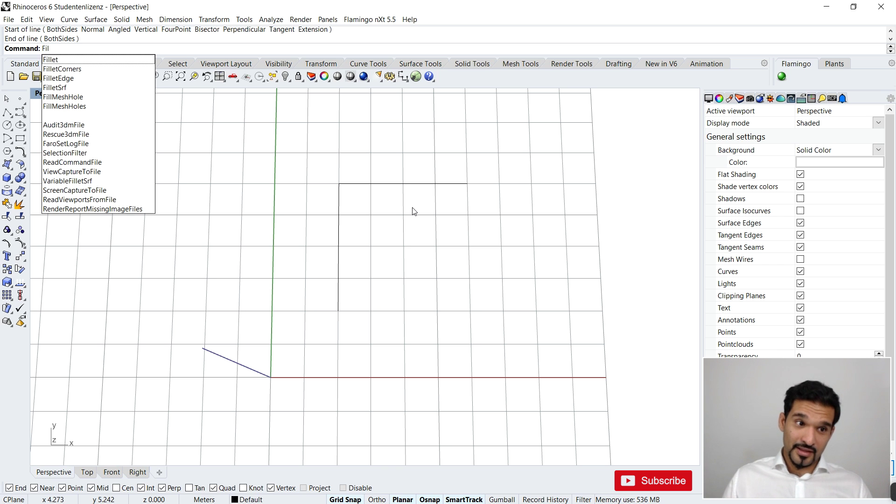
pyautogui.press('BackSpace')
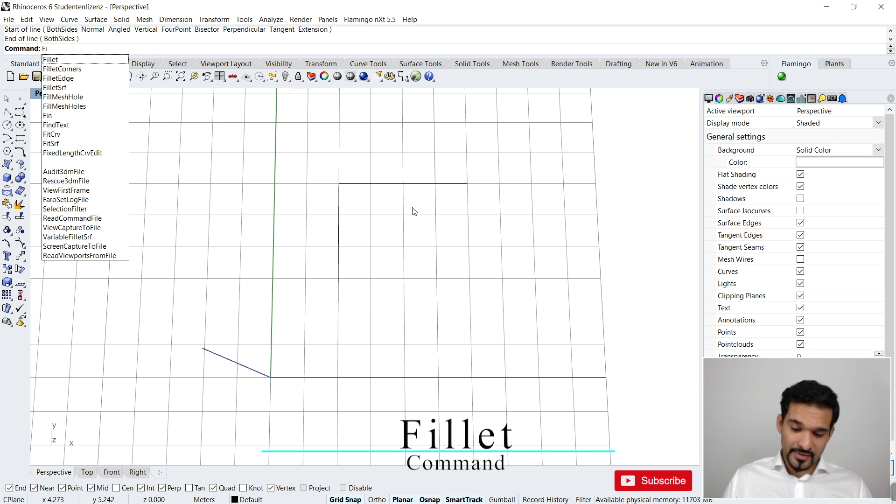
pyautogui.press('Return')
# Step: Fillet the corner between the vertical and horizontal lines with a radius of 1
pyautogui.write('Fillet')
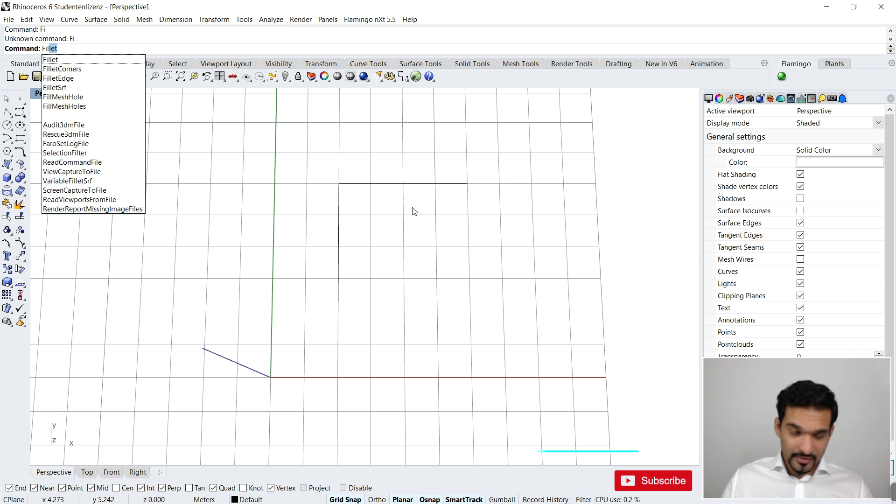
pyautogui.press('Return')
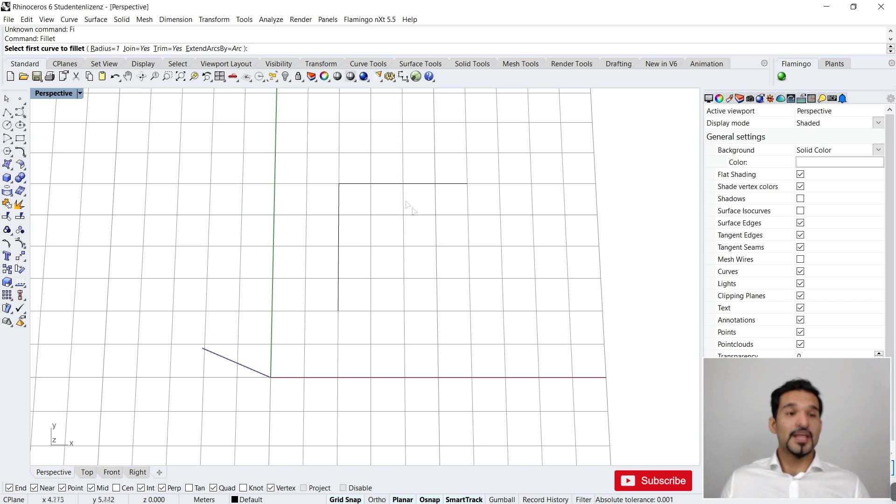
pyautogui.click(99, 49)
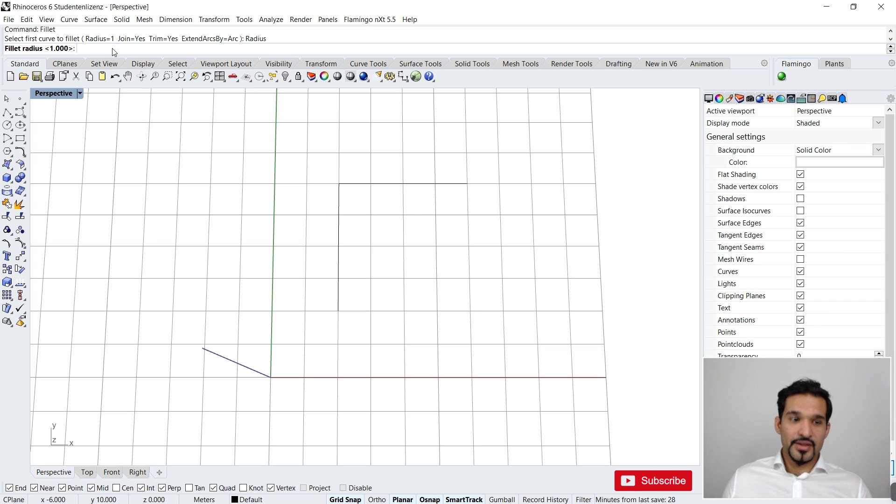
pyautogui.write('0')
pyautogui.press('Return')
pyautogui.click(110, 49)
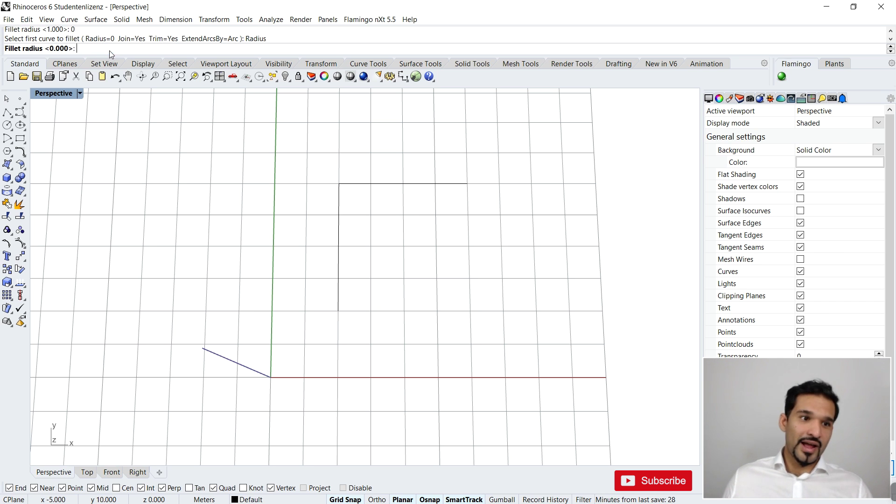
pyautogui.write('1')
pyautogui.press('Return')
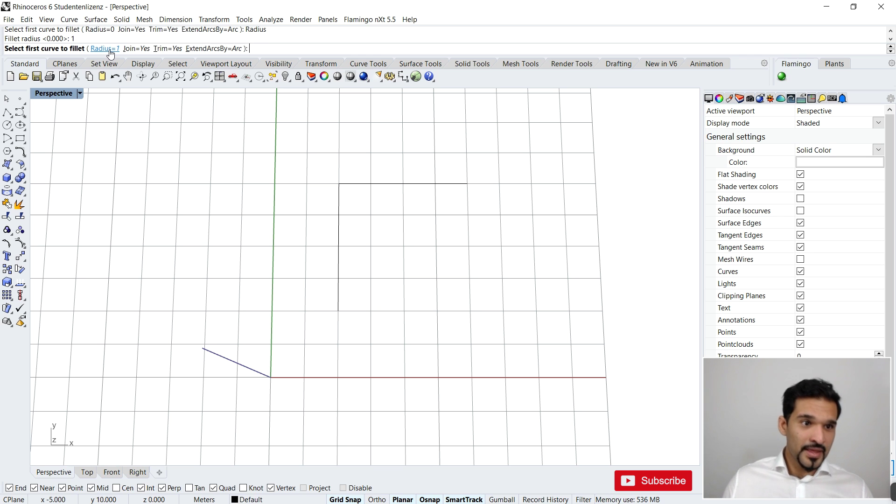
pyautogui.click(339, 206)
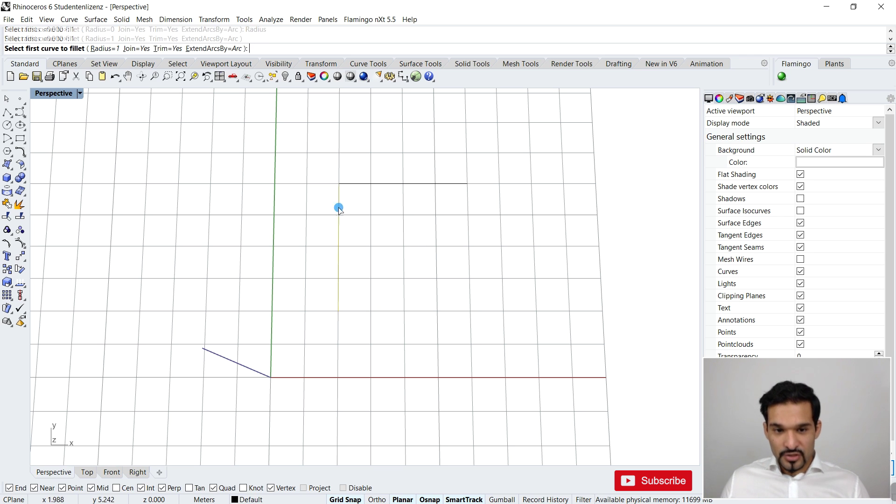
pyautogui.click(360, 187)
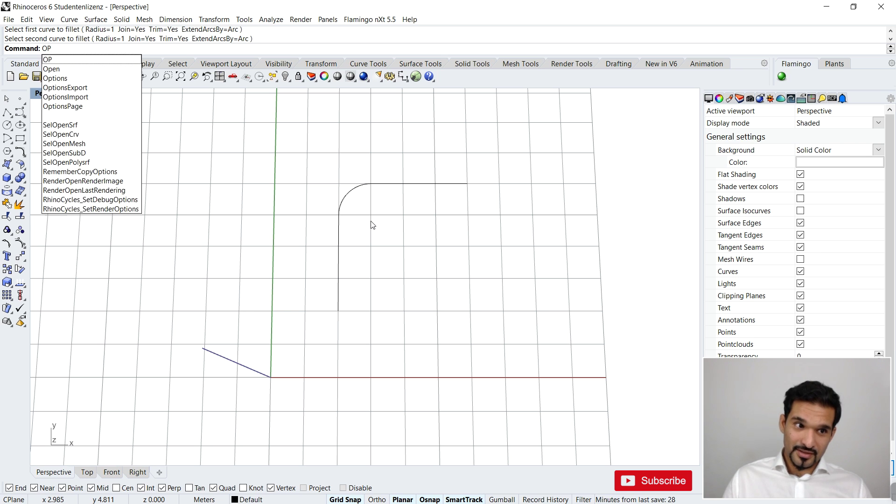
# Step: Open the options with the OP alias and look through the list of command aliases
pyautogui.press('Return')
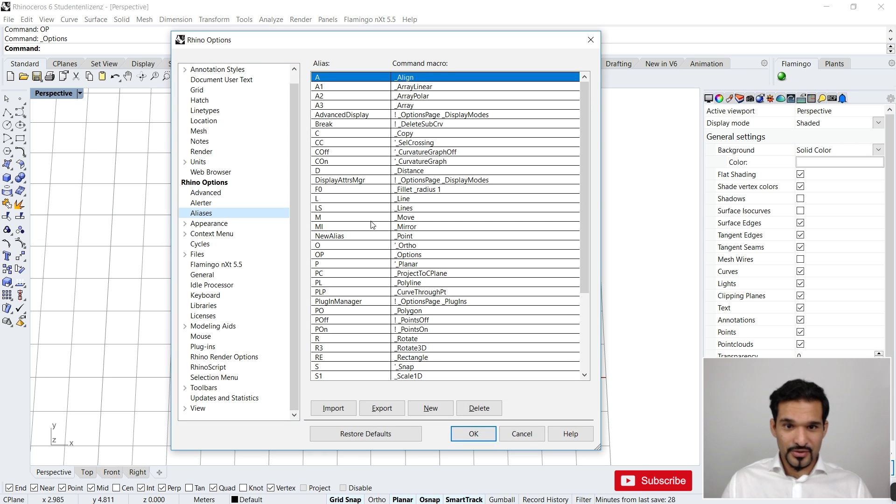
pyautogui.scroll(-4, 400, 197)
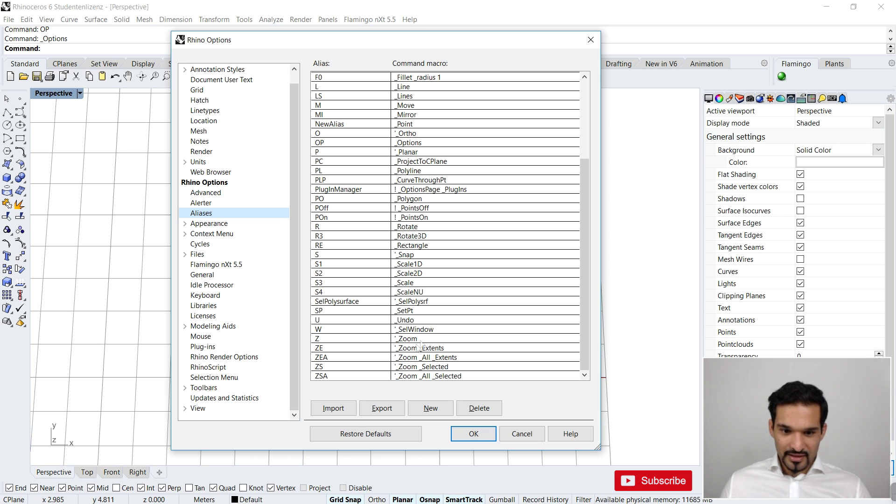
pyautogui.scroll(3, 422, 242)
pyautogui.scroll(-2, 422, 241)
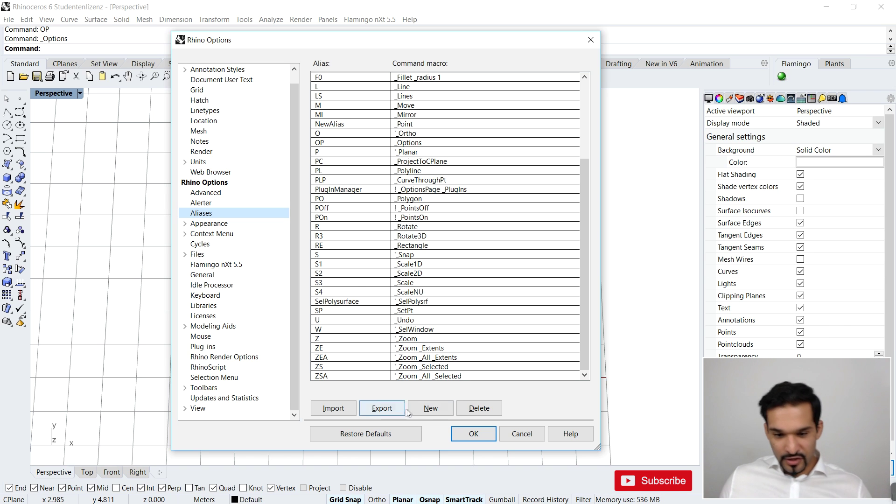
# Step: Add a new command alias named F1
pyautogui.click(431, 408)
pyautogui.write('F0')
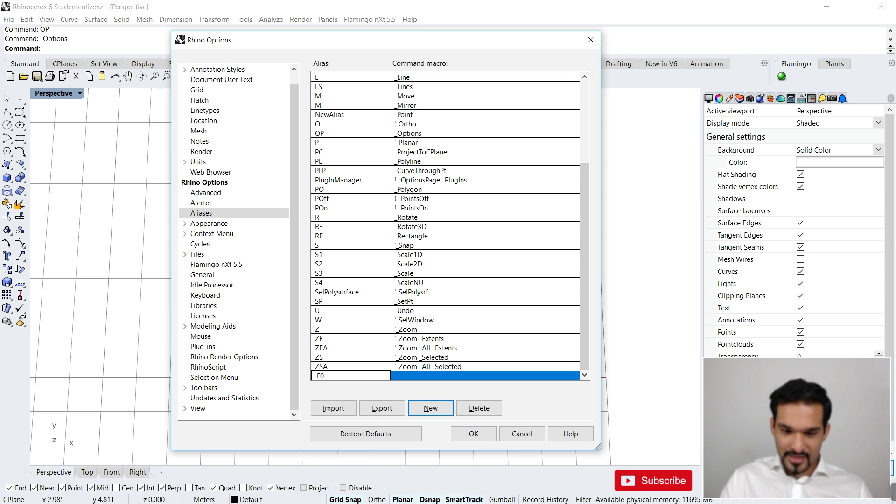
pyautogui.write('1')
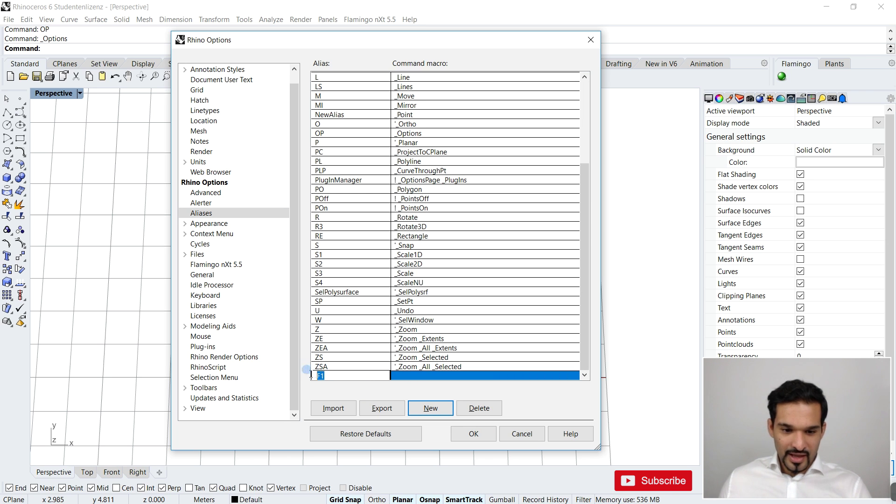
pyautogui.press('Return')
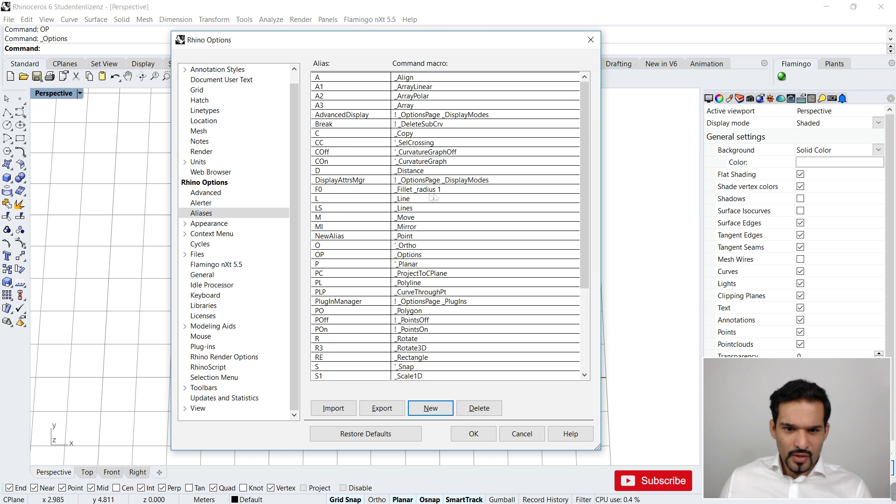
pyautogui.press('Return')
pyautogui.click(353, 372)
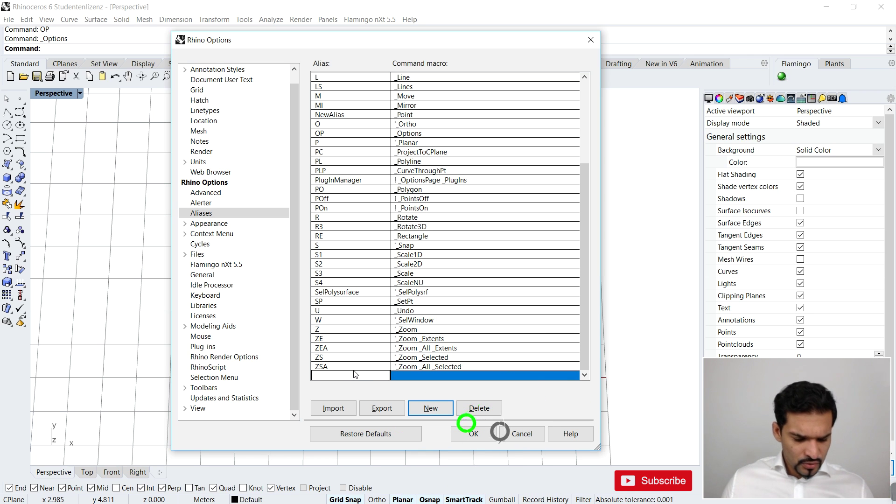
pyautogui.write('F1')
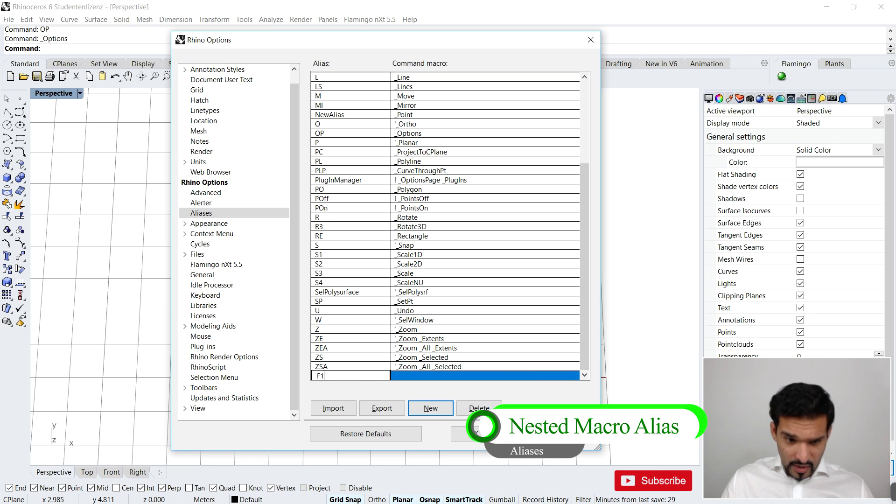
# Step: Set the F1 alias's command macro to "_Fillet _radius 2" and apply the options
pyautogui.click(403, 376)
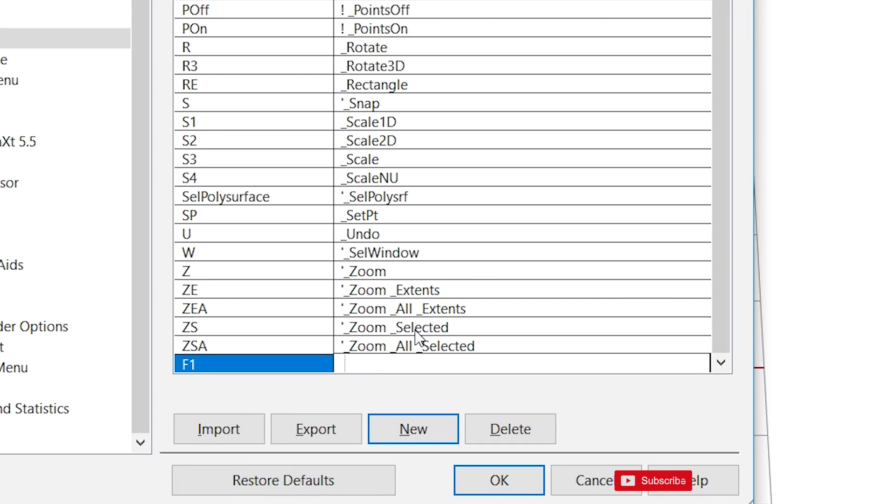
pyautogui.write('_fi')
pyautogui.press('BackSpace')
pyautogui.write('Fillet')
pyautogui.click(439, 364)
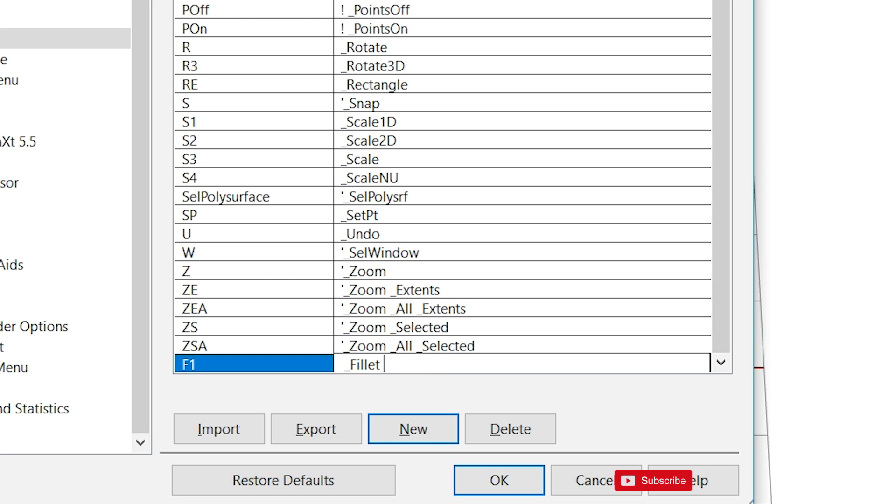
pyautogui.write('_radius 2')
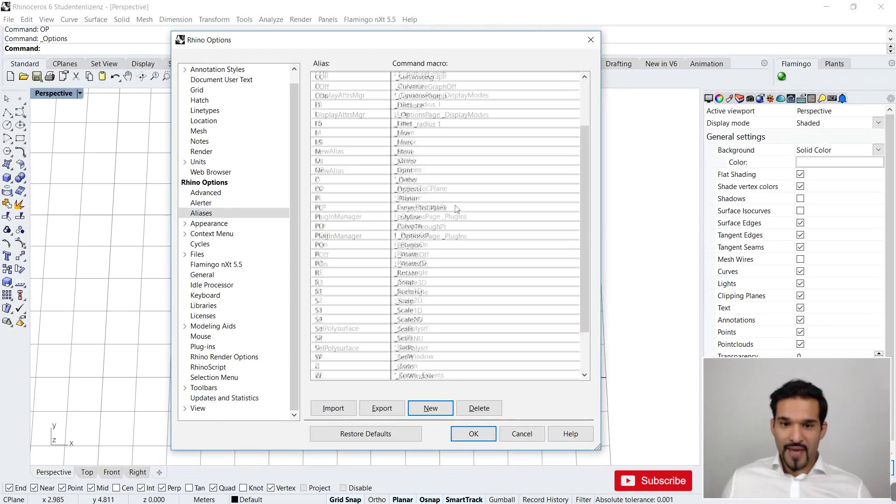
pyautogui.scroll(3, 464, 32)
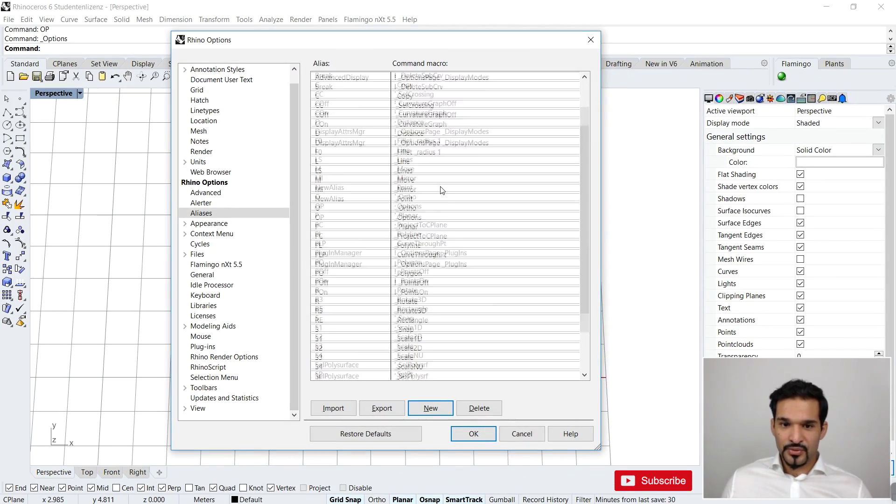
pyautogui.scroll(-3, 455, 215)
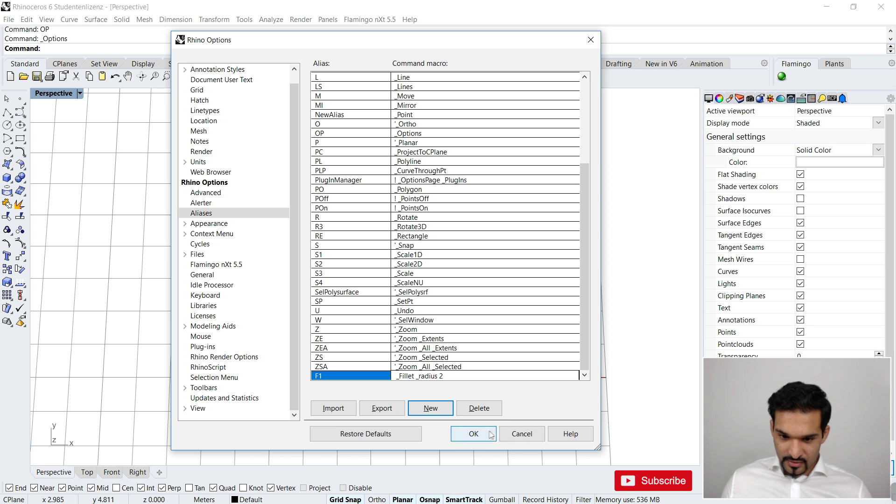
pyautogui.click(474, 434)
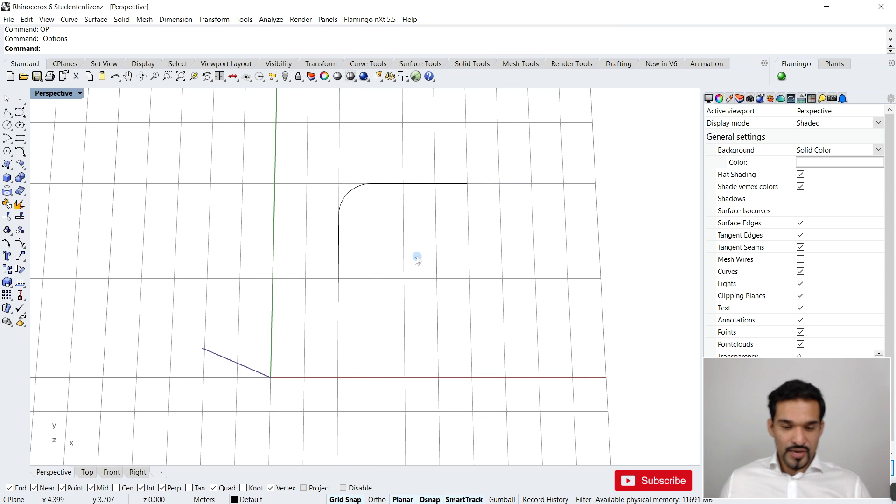
# Step: Undo the last fillet and use the F1 alias to fillet the corner between the two lines with radius 2
pyautogui.hotkey('ctrl', 'z')
pyautogui.click(392, 237)
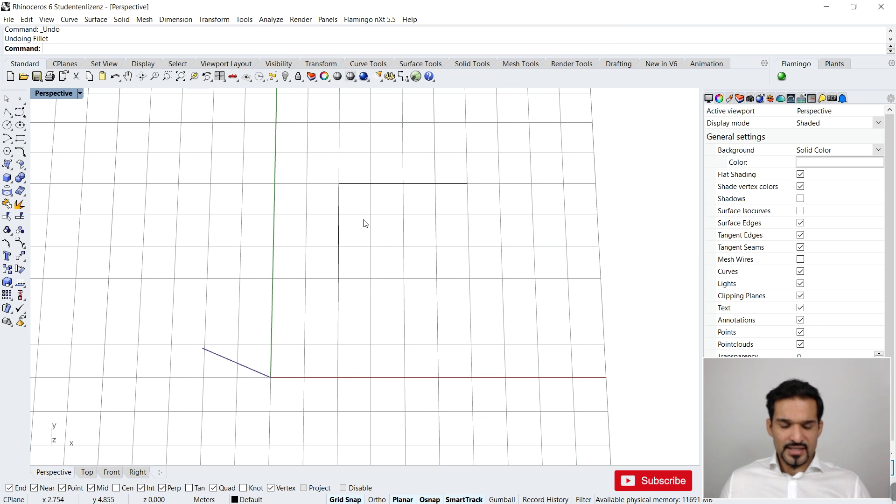
pyautogui.write('Fillet')
pyautogui.press('Return')
pyautogui.write('r')
pyautogui.press('Return')
pyautogui.write('2')
pyautogui.press('Return')
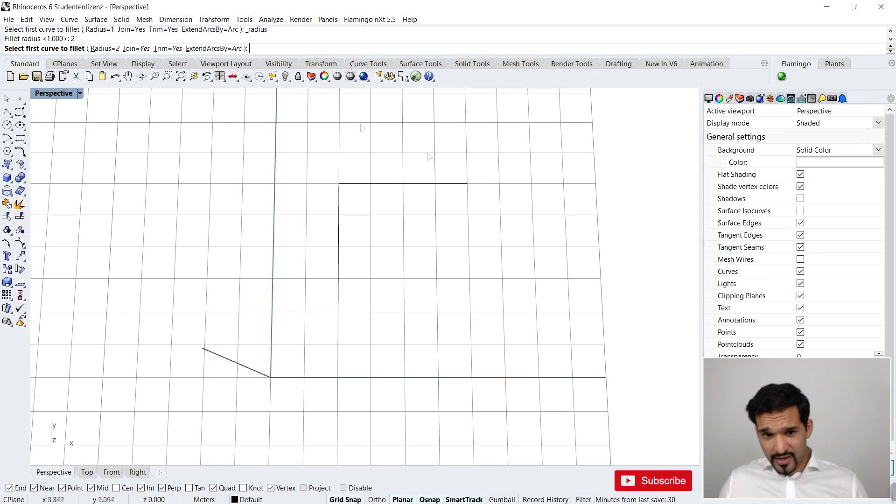
pyautogui.click(339, 196)
pyautogui.click(402, 184)
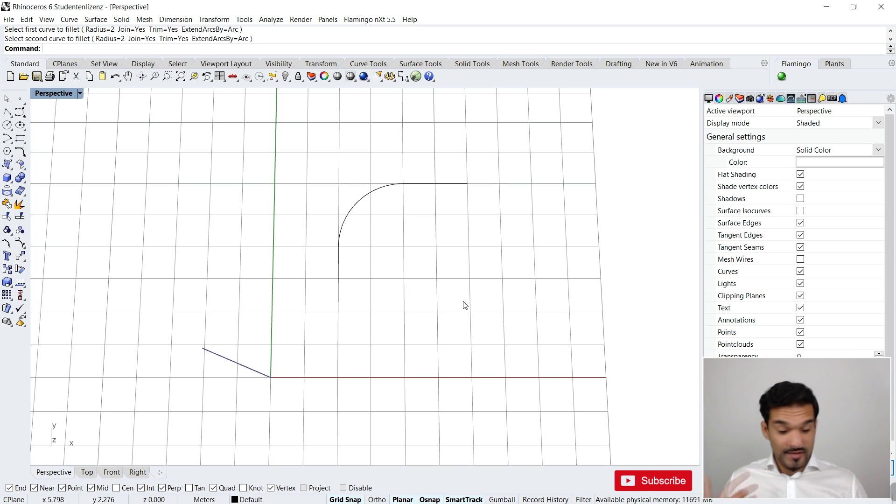
# Step: Run the F1 alias, enlarge the command history to examine the commands its macro issues, restore the history size, and cancel the fillet
pyautogui.write('F1')
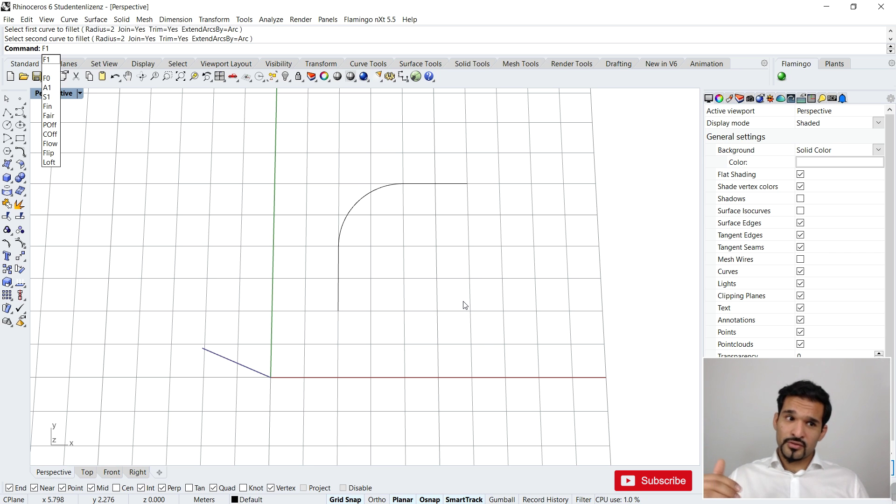
pyautogui.press('Return')
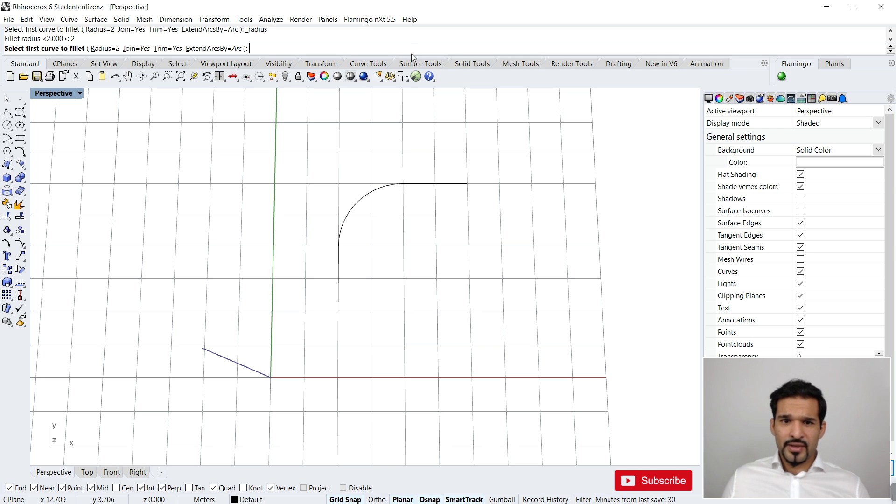
pyautogui.moveTo(407, 56); pyautogui.dragTo(406, 95)
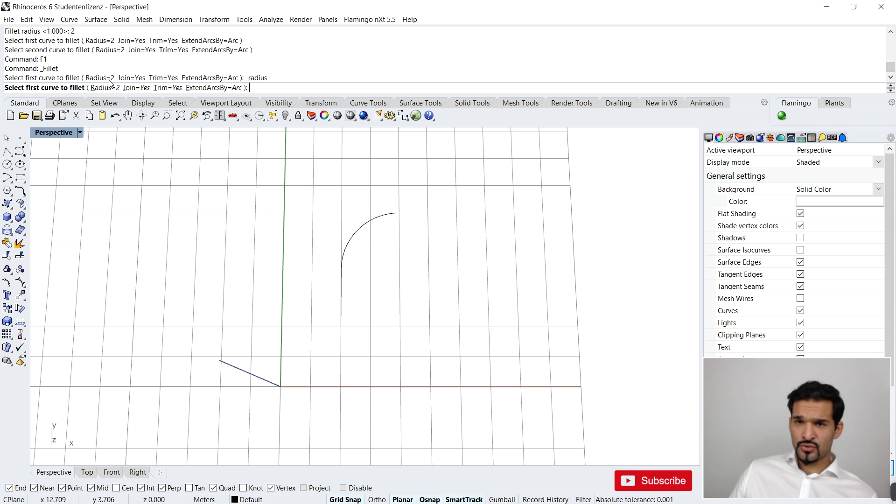
pyautogui.moveTo(269, 101); pyautogui.dragTo(254, 30)
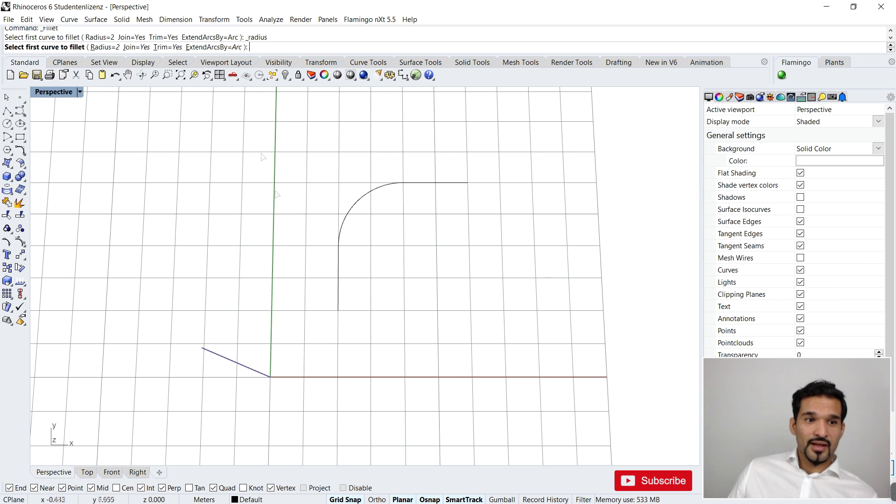
pyautogui.click(308, 282)
pyautogui.moveTo(308, 282); pyautogui.dragTo(399, 276, button='right')
pyautogui.press('Escape')
# Step: Delete the filleted curve from the Perspective viewport
pyautogui.click(359, 210)
pyautogui.press('Delete')
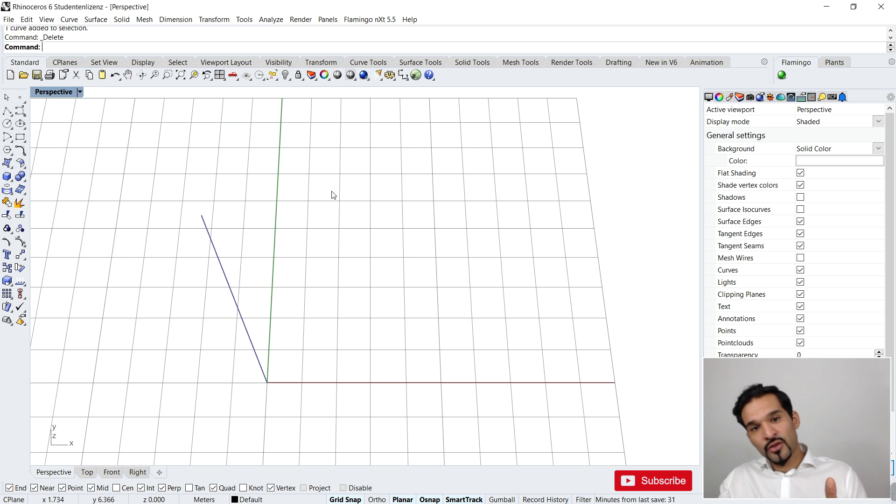
pyautogui.moveTo(310, 168); pyautogui.dragTo(365, 290, button='right')
# Step: Open the options with the OP alias, set up an MV alias with the command macro "_Move _vertical", and apply the options
pyautogui.write('P')
pyautogui.press('Return')
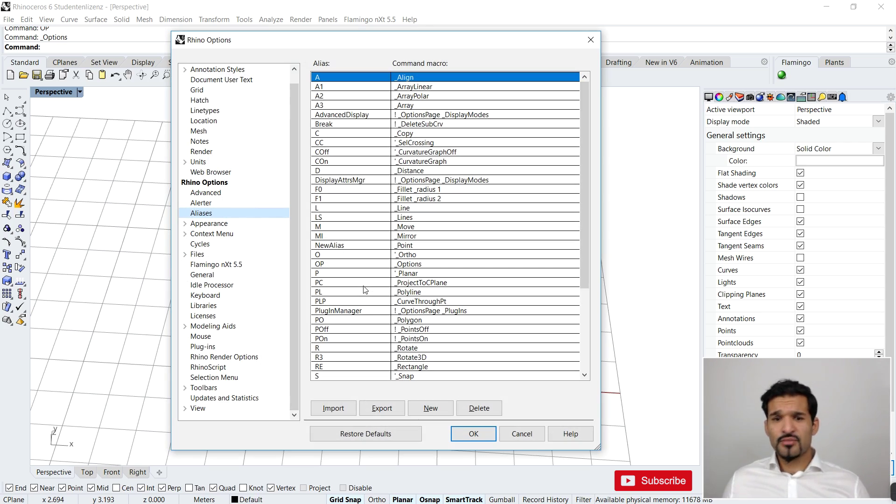
pyautogui.scroll(-5, 365, 289)
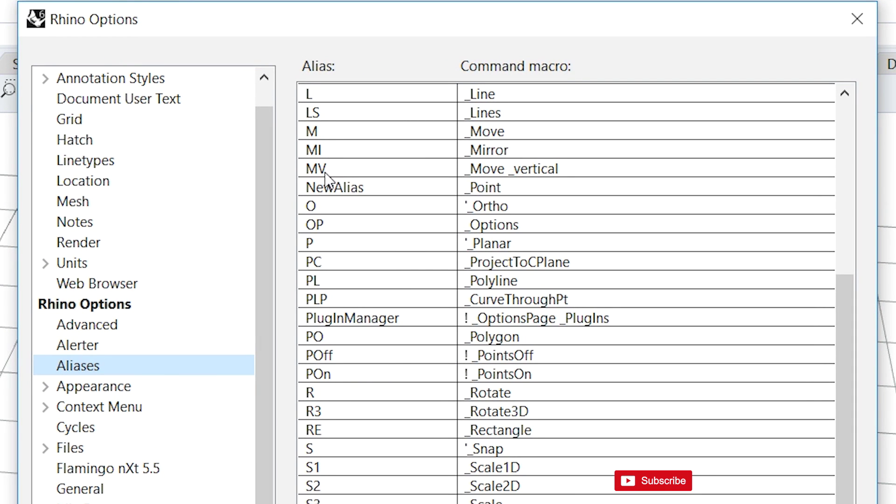
pyautogui.click(521, 171)
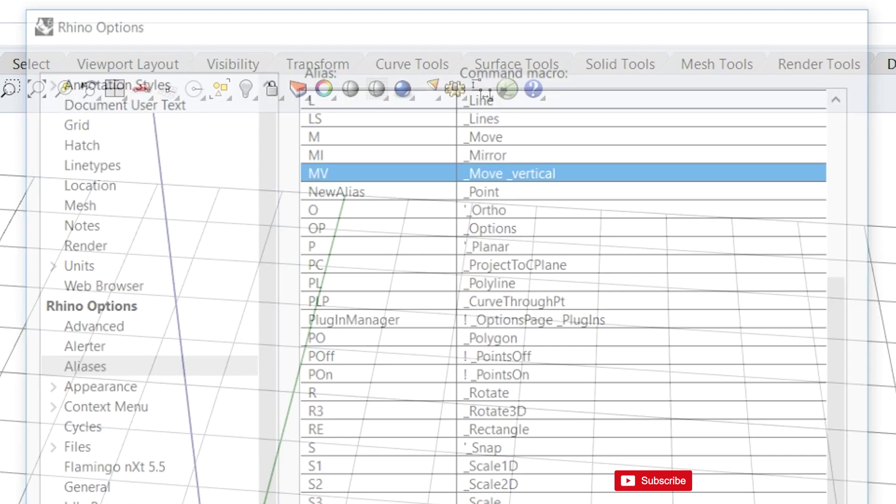
pyautogui.press('Return')
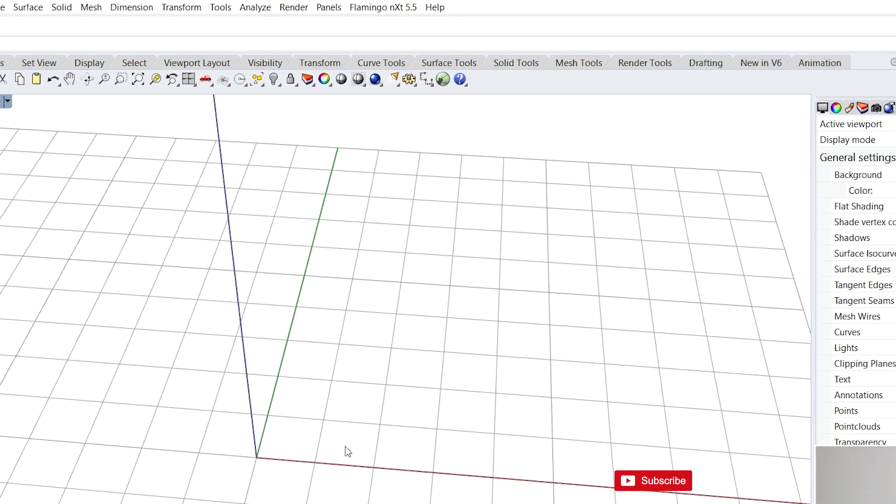
# Step: Create a box of about 1 × 1 × 1 m with one base corner at the origin
pyautogui.write('box')
pyautogui.press('Return')
pyautogui.click(273, 366)
pyautogui.click(322, 336)
pyautogui.click(339, 310)
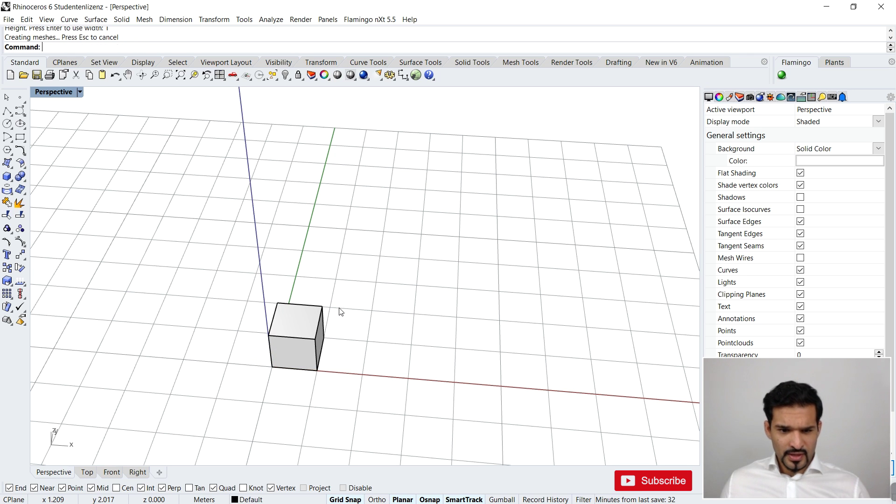
# Step: Try the MV alias with nothing preselected, choosing the box when asked and moving it from its front base corner, and cancel the move
pyautogui.write('MV')
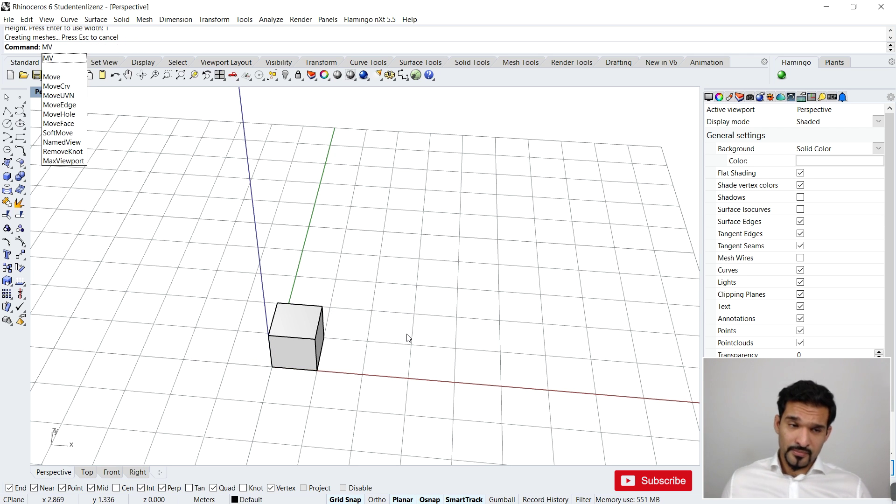
pyautogui.press('Return')
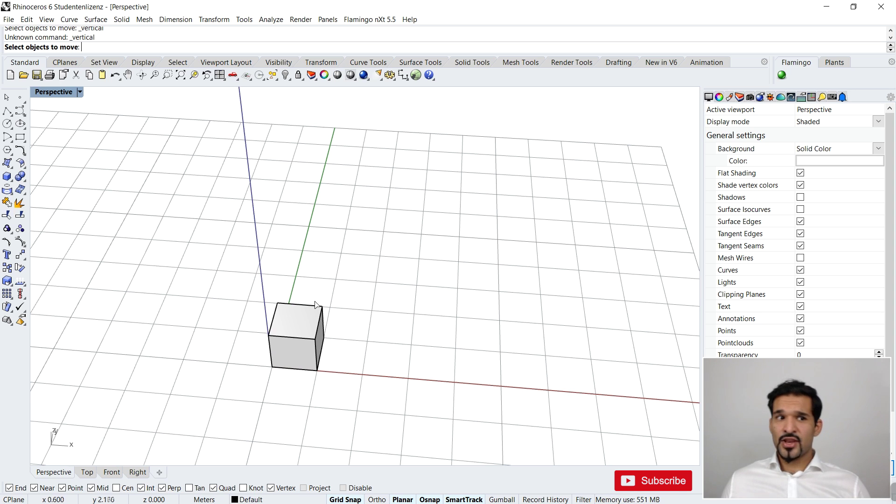
pyautogui.click(293, 330)
pyautogui.press('Return')
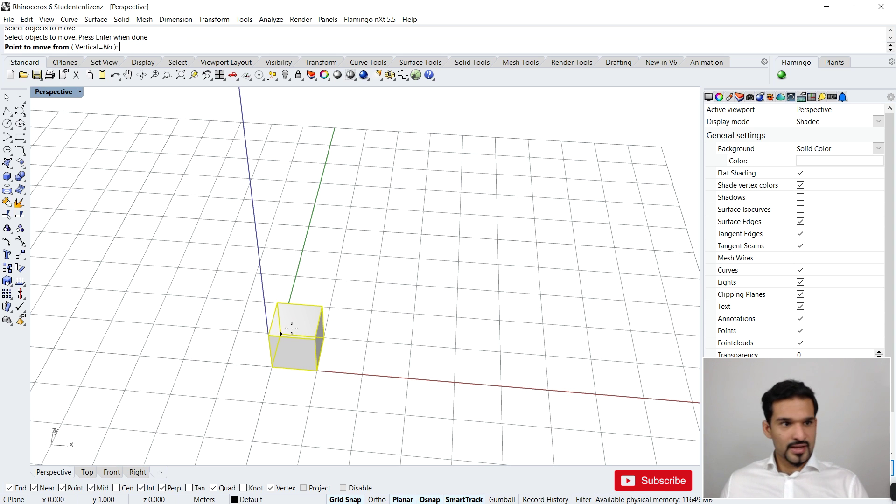
pyautogui.click(317, 370)
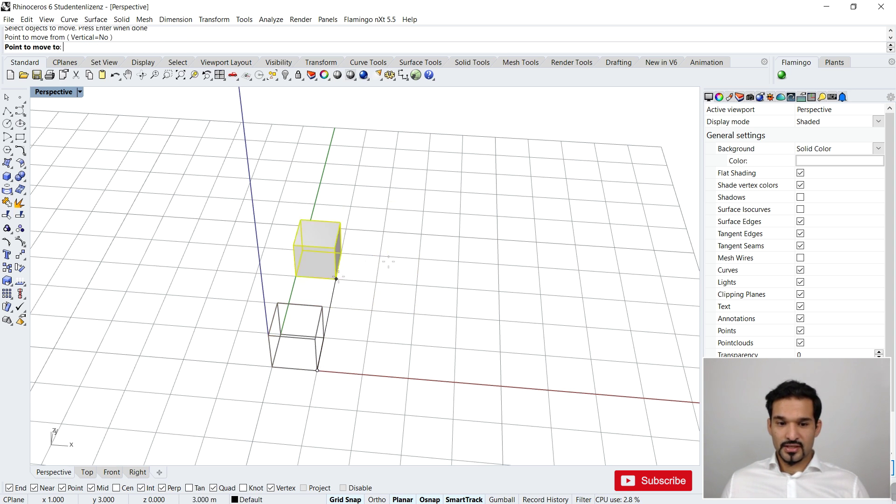
pyautogui.press('Escape')
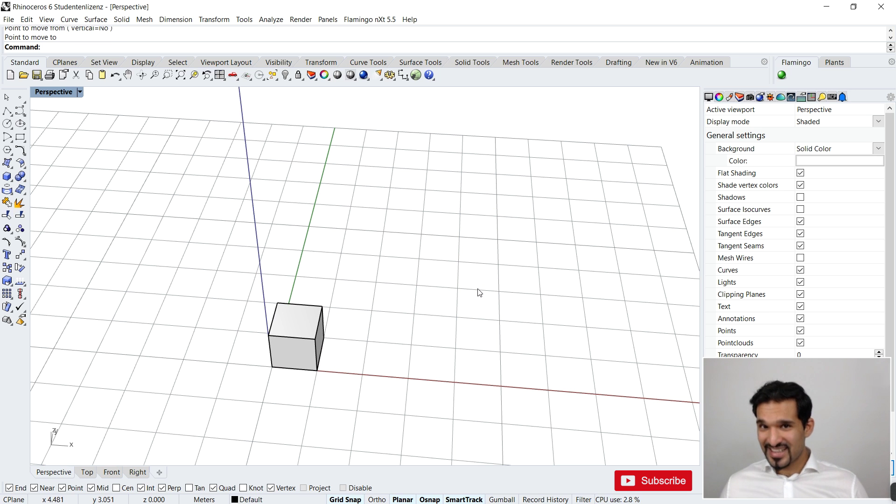
# Step: Preselect the box, run the MV alias to start a vertical move, pick the base corner at the origin, and cancel
pyautogui.moveTo(486, 268); pyautogui.dragTo(382, 256, button='right')
pyautogui.click(279, 373)
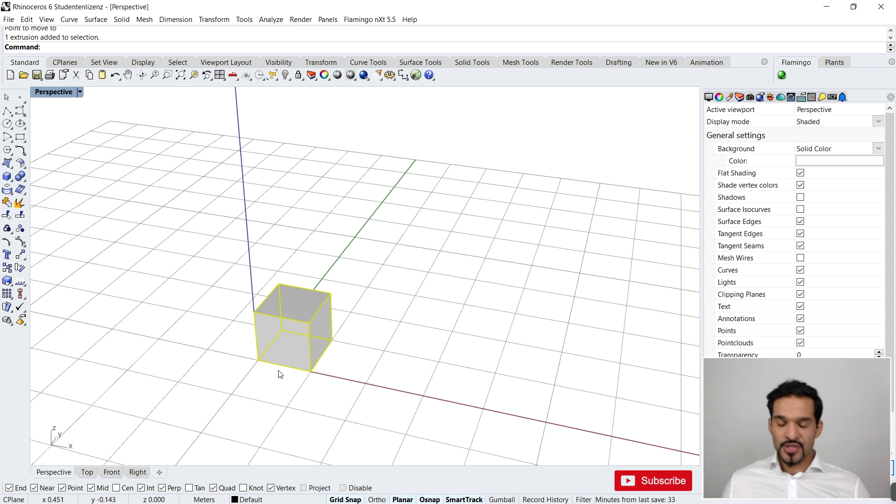
pyautogui.write('Mo')
pyautogui.press('Return')
pyautogui.write('v')
pyautogui.press('Return')
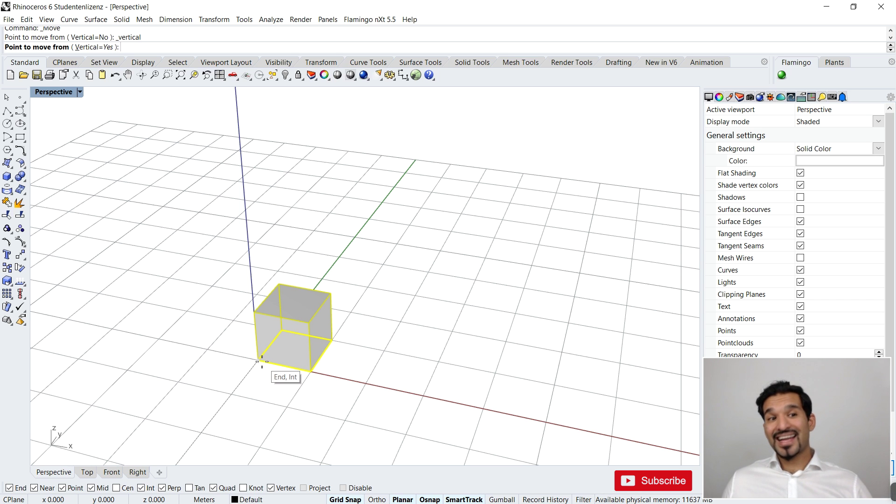
pyautogui.click(262, 361)
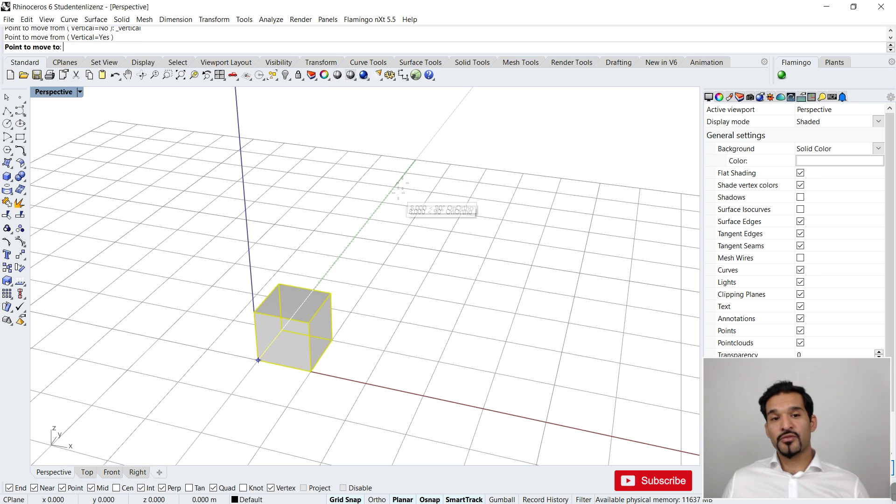
pyautogui.press('Escape')
# Step: Start the plain Move command on the box, toggle its Vertical option several times, set it to Yes with the "v" shortcut option, and cancel
pyautogui.moveTo(372, 176); pyautogui.dragTo(387, 203, button='right')
pyautogui.click(370, 220)
pyautogui.scroll(2, 372, 220)
pyautogui.write('Move')
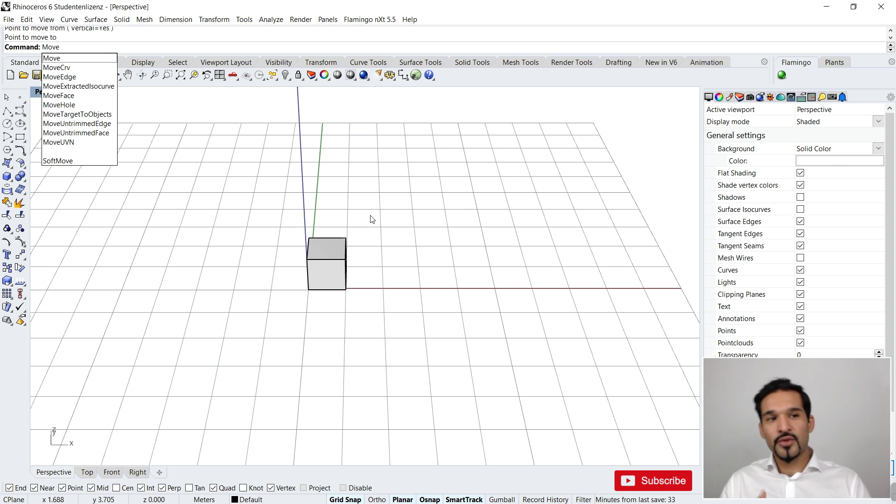
pyautogui.press('Return')
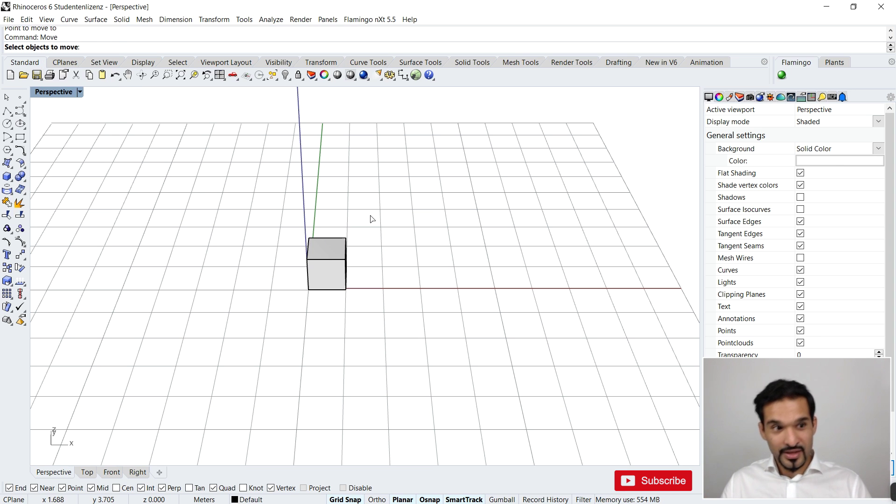
pyautogui.click(338, 265)
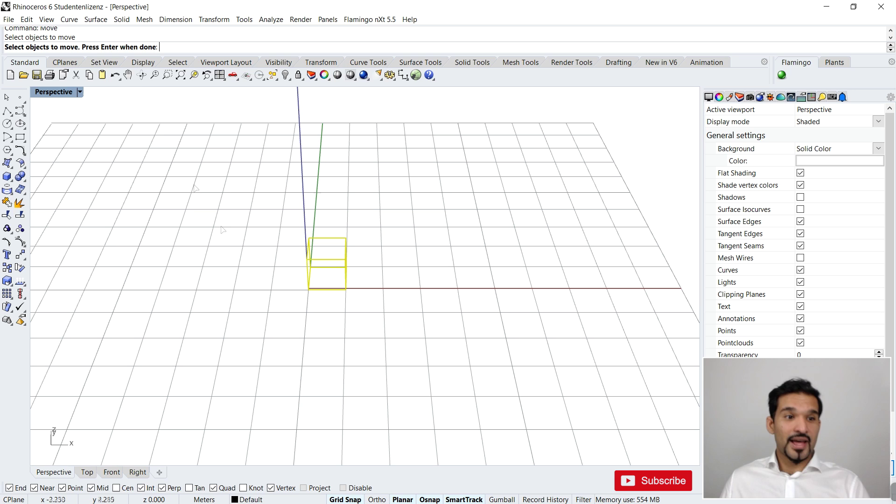
pyautogui.press('Return')
pyautogui.click(95, 48)
pyautogui.click(95, 48)
pyautogui.click(96, 48)
pyautogui.click(96, 48)
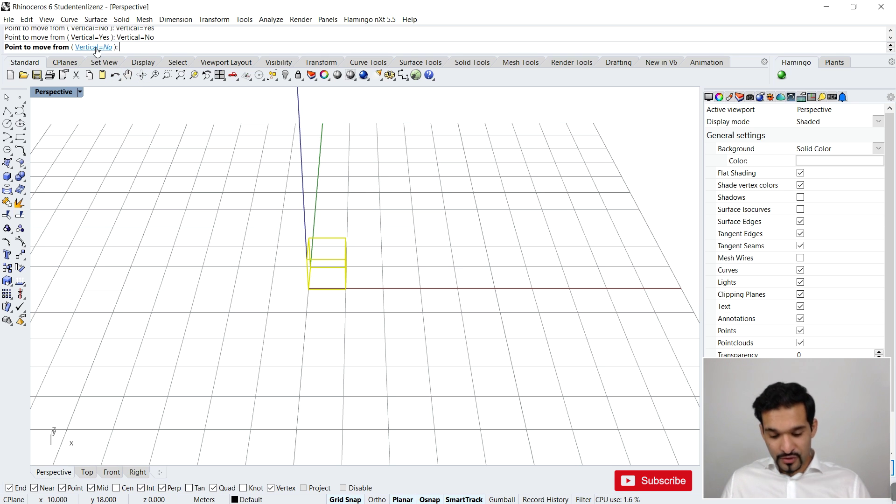
pyautogui.write('v')
pyautogui.press('Return')
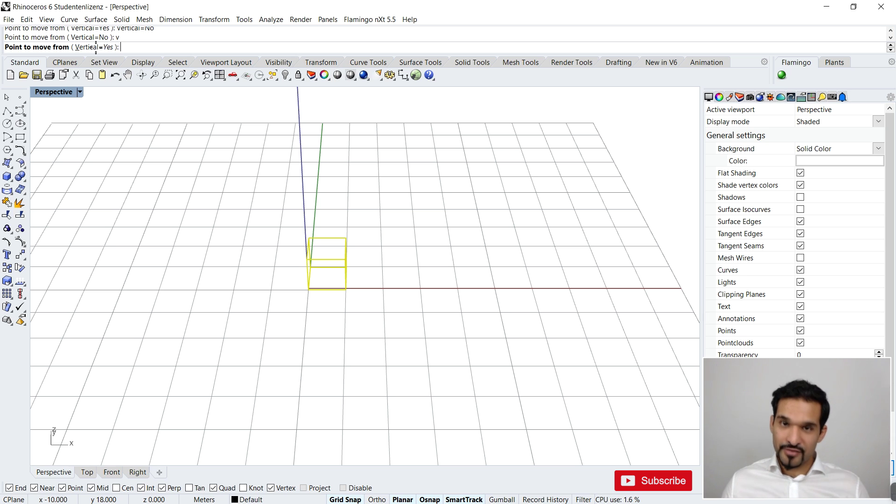
pyautogui.press('Escape')
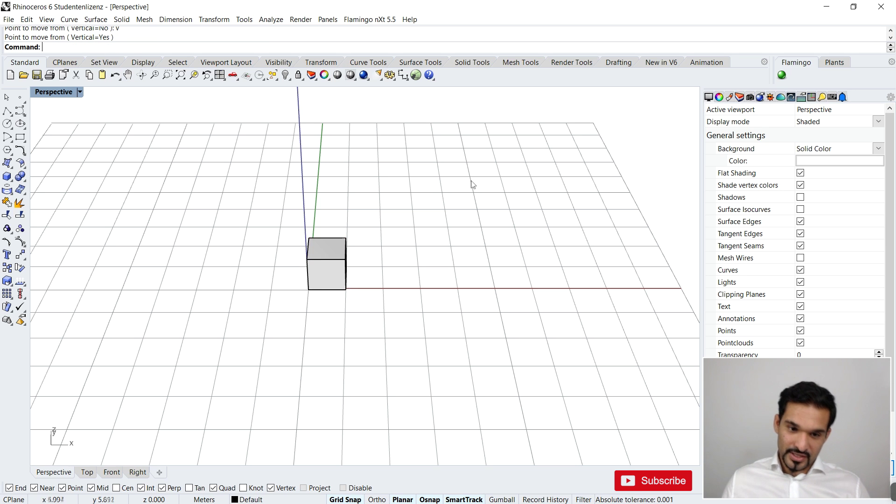
# Step: Select the box again, start a vertical move with the MV macro, preview lifting it from the origin corner, and cancel
pyautogui.click(309, 282)
pyautogui.rightClick(289, 303)
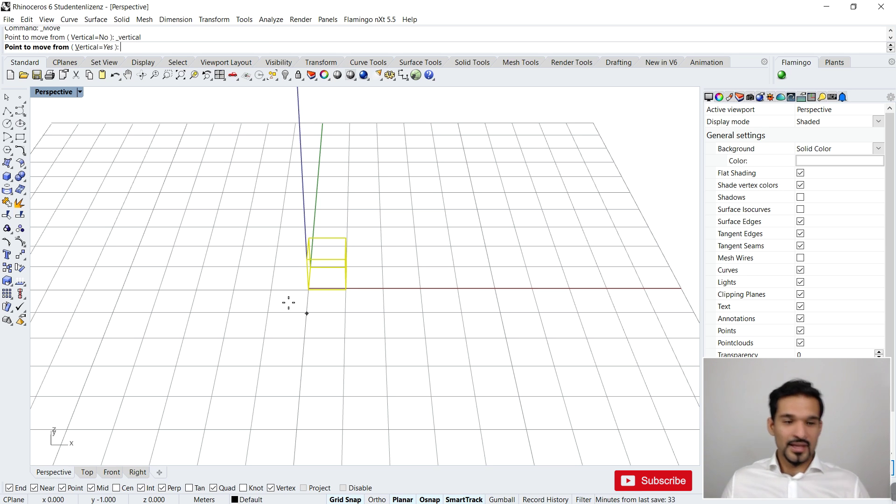
pyautogui.click(307, 288)
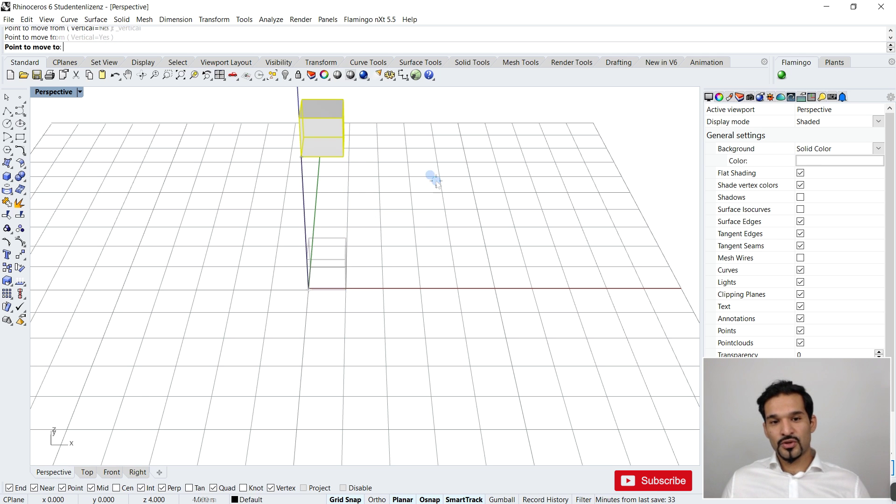
pyautogui.press('Escape')
# Step: Delete the box from the Perspective viewport
pyautogui.scroll(-5, 436, 182)
pyautogui.moveTo(380, 212); pyautogui.dragTo(305, 282)
pyautogui.press('Delete')
pyautogui.scroll(3, 306, 281)
# Step: Open the options with the OP alias and reposition the dialog to show the list of command aliases
pyautogui.write('OP')
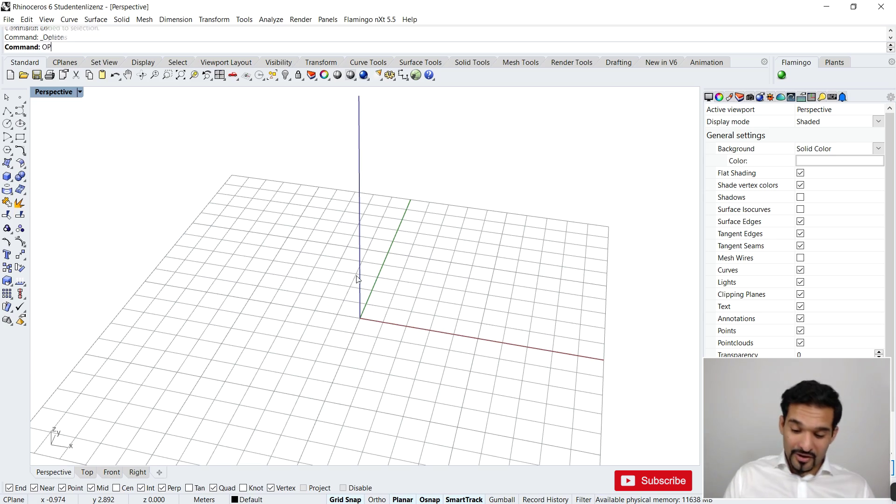
pyautogui.press('Return')
pyautogui.moveTo(429, 45); pyautogui.dragTo(359, 62)
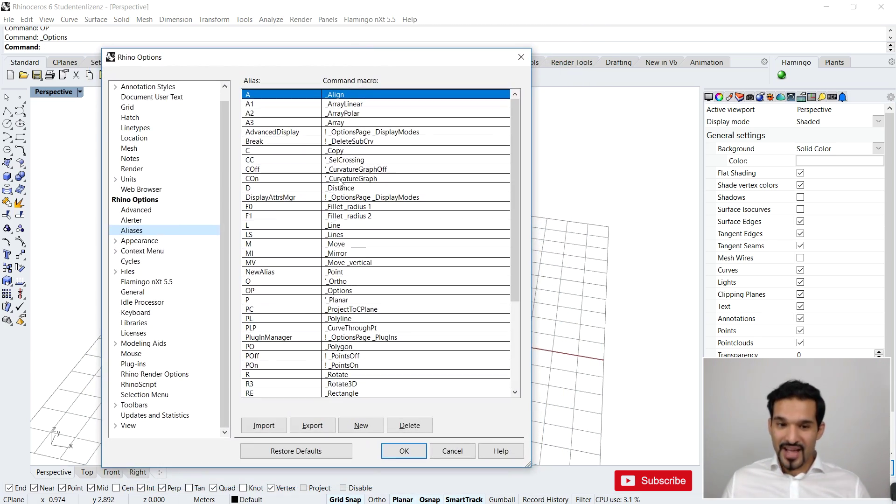